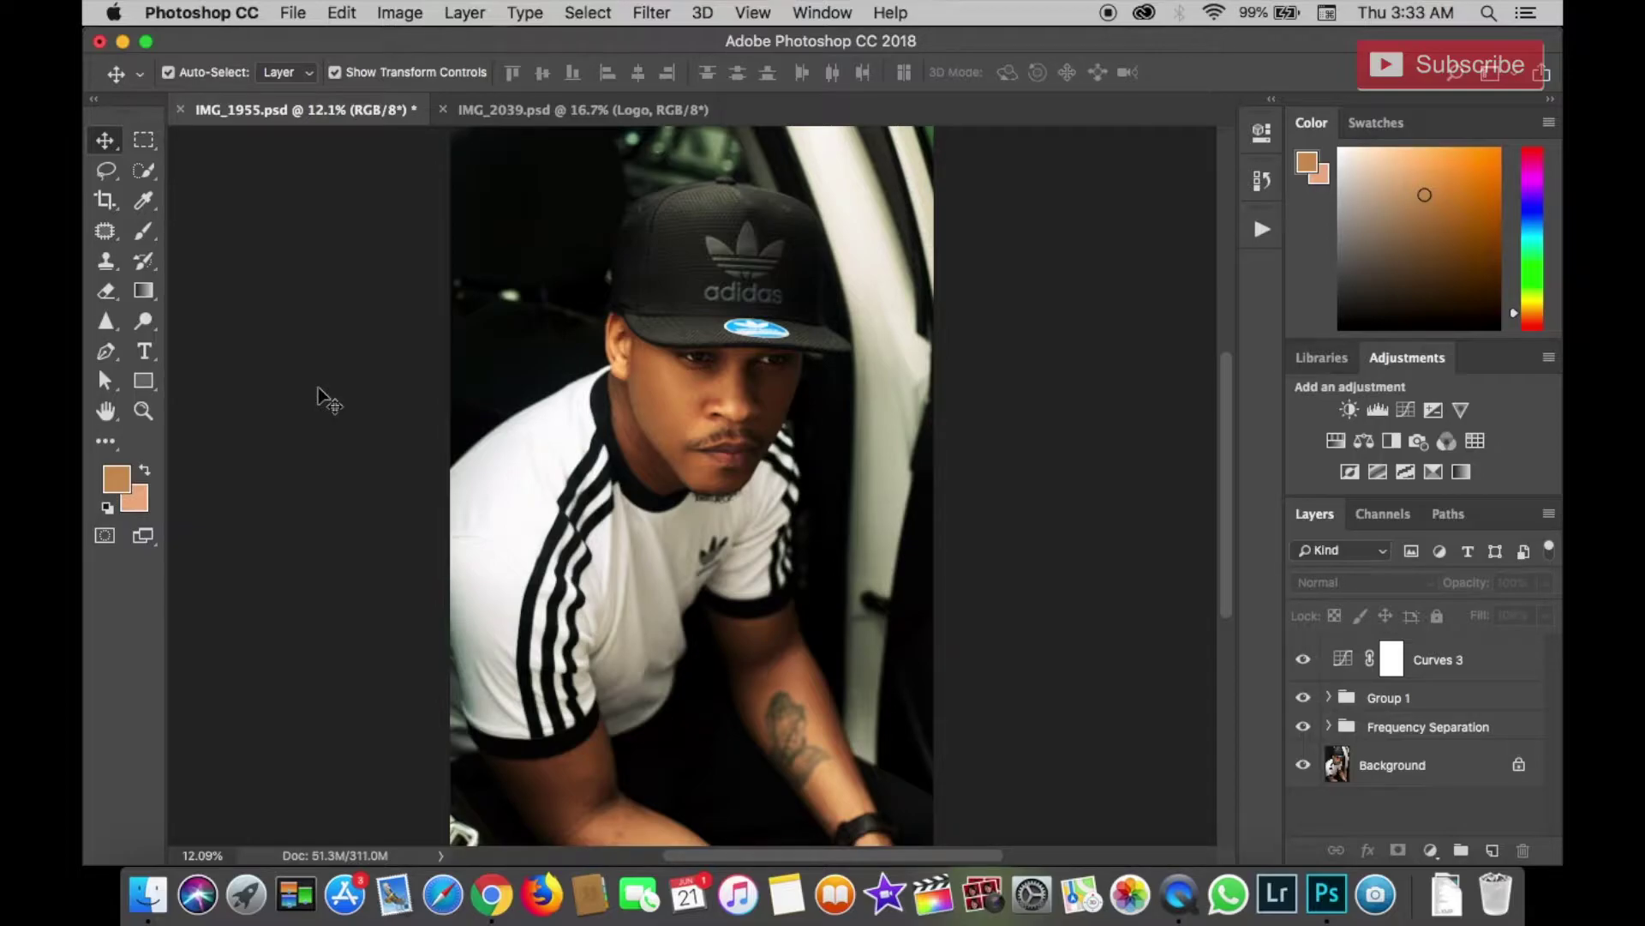
Step: Stamp all visible layers of the portrait into a new merged layer
{"action": "key", "text": "super+equal"}
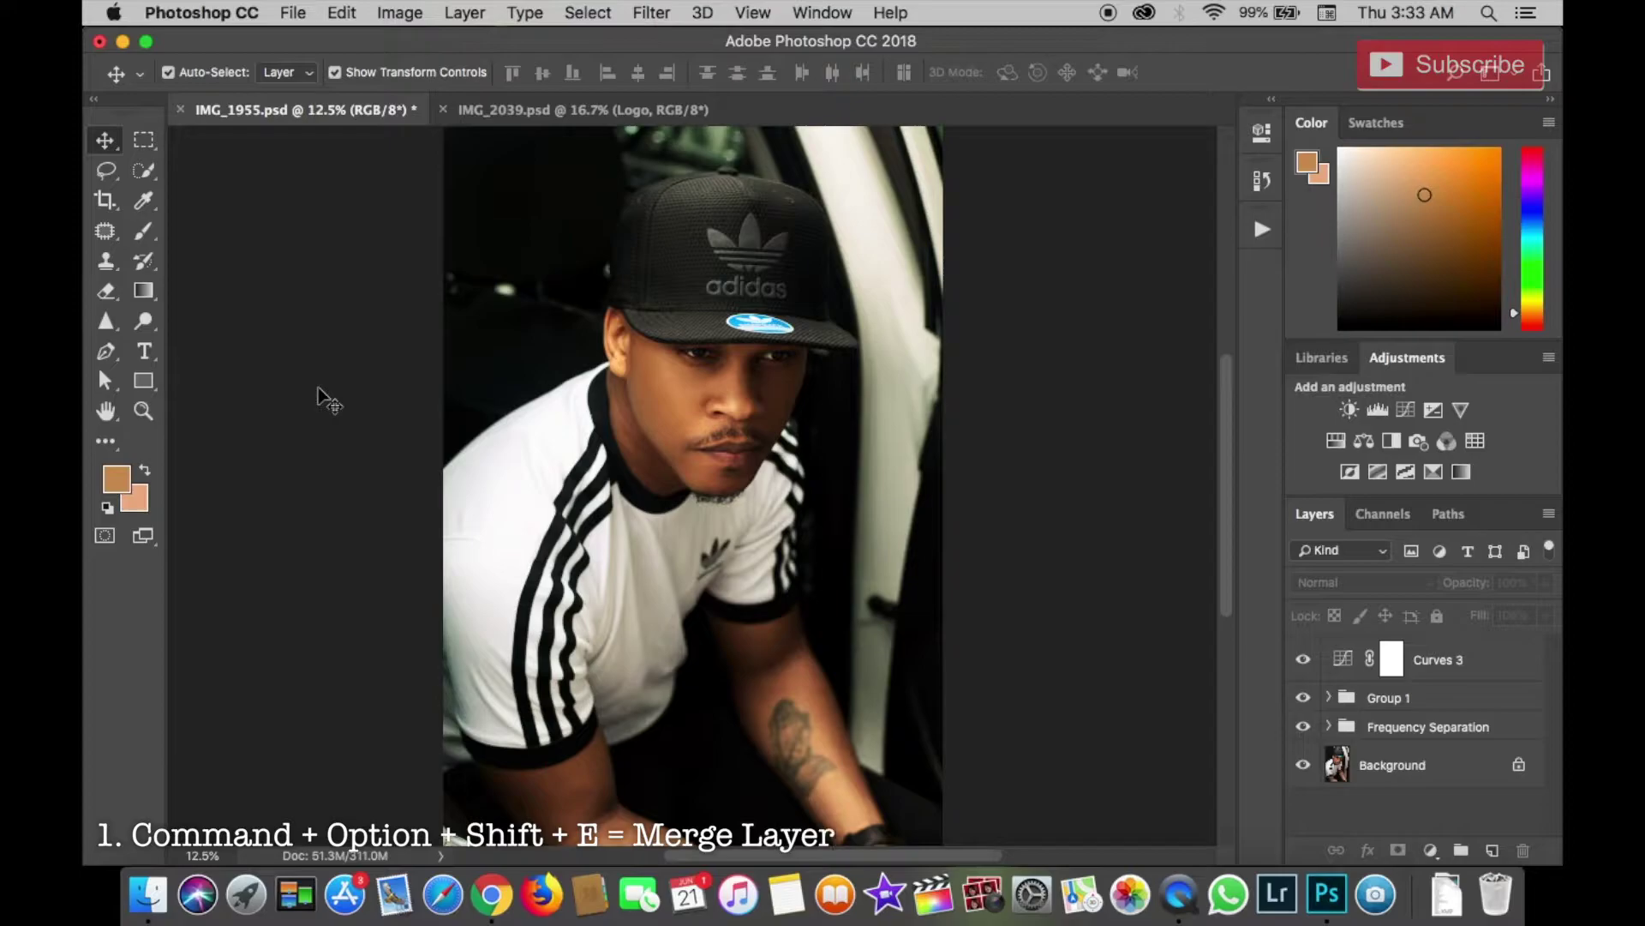
{"action": "key", "text": "super"}
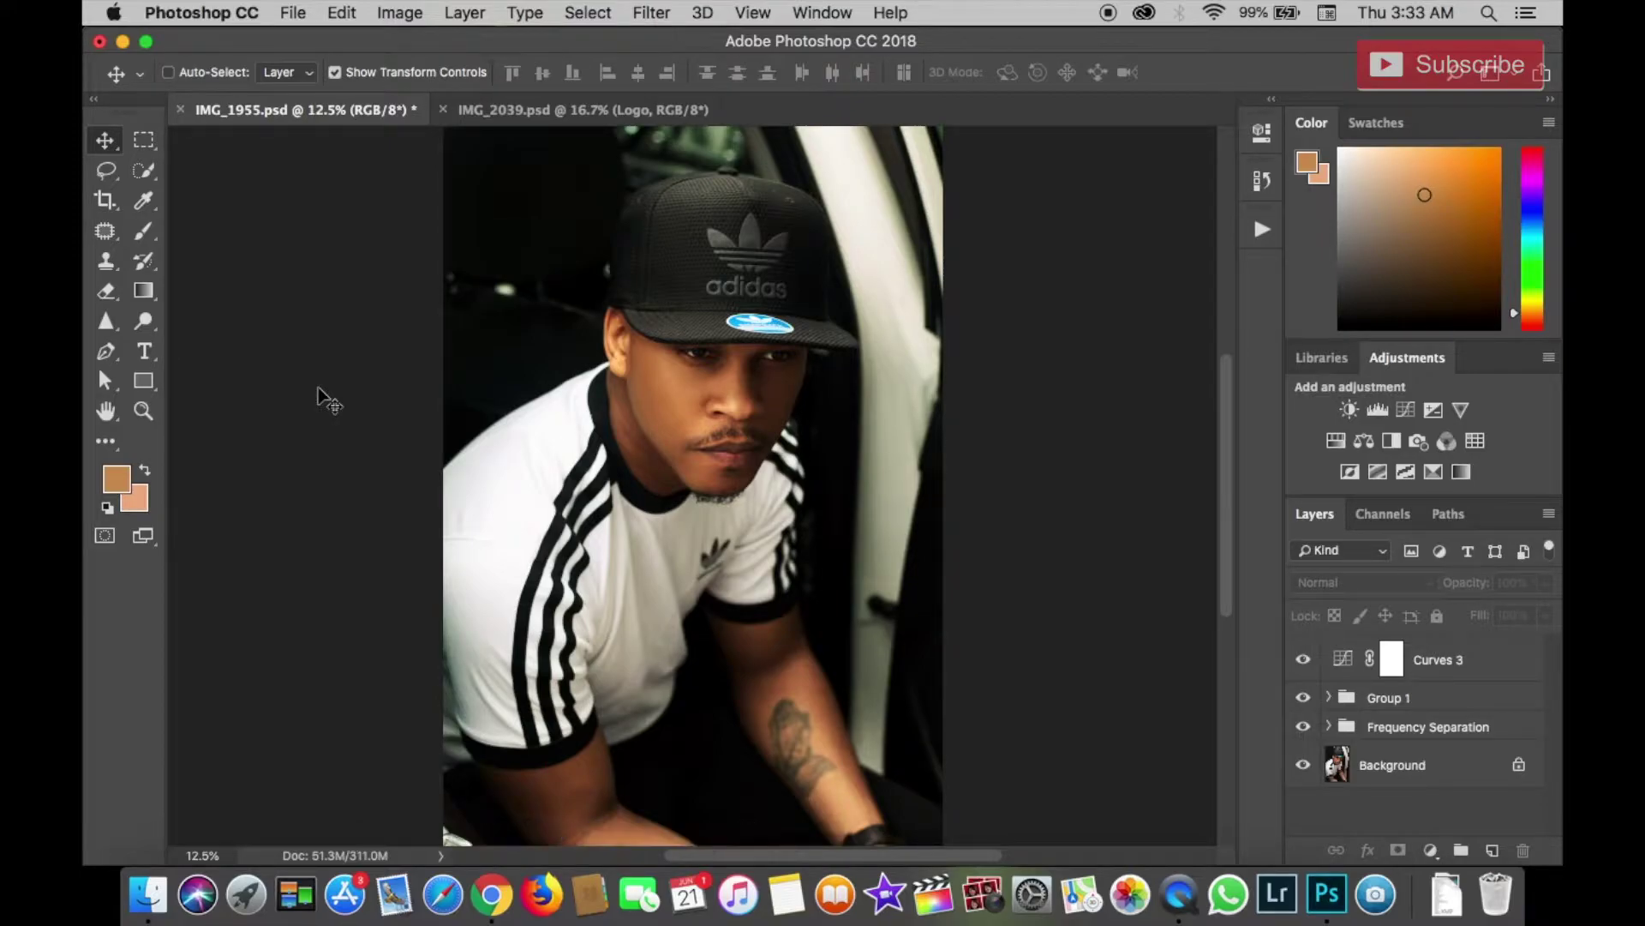
{"action": "key", "text": "super+alt+shift+e"}
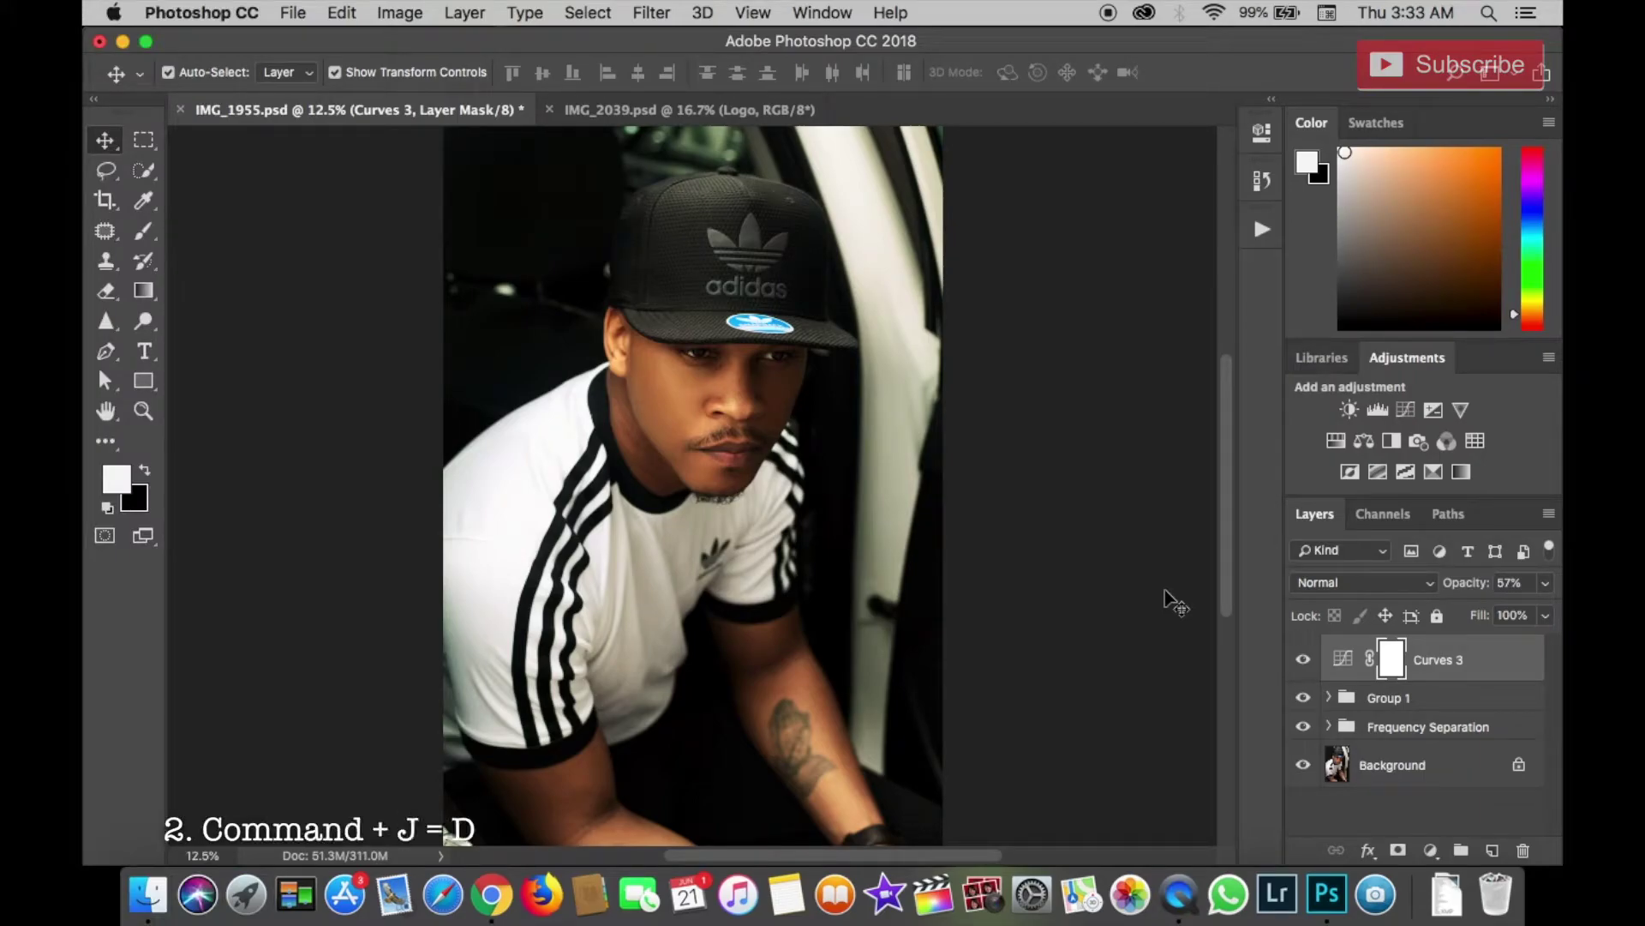
Step: Duplicate the Curves 3 layer and toggle the copy's visibility to compare the image with and without it
{"action": "key", "text": "super"}
{"action": "key", "text": "super+j"}
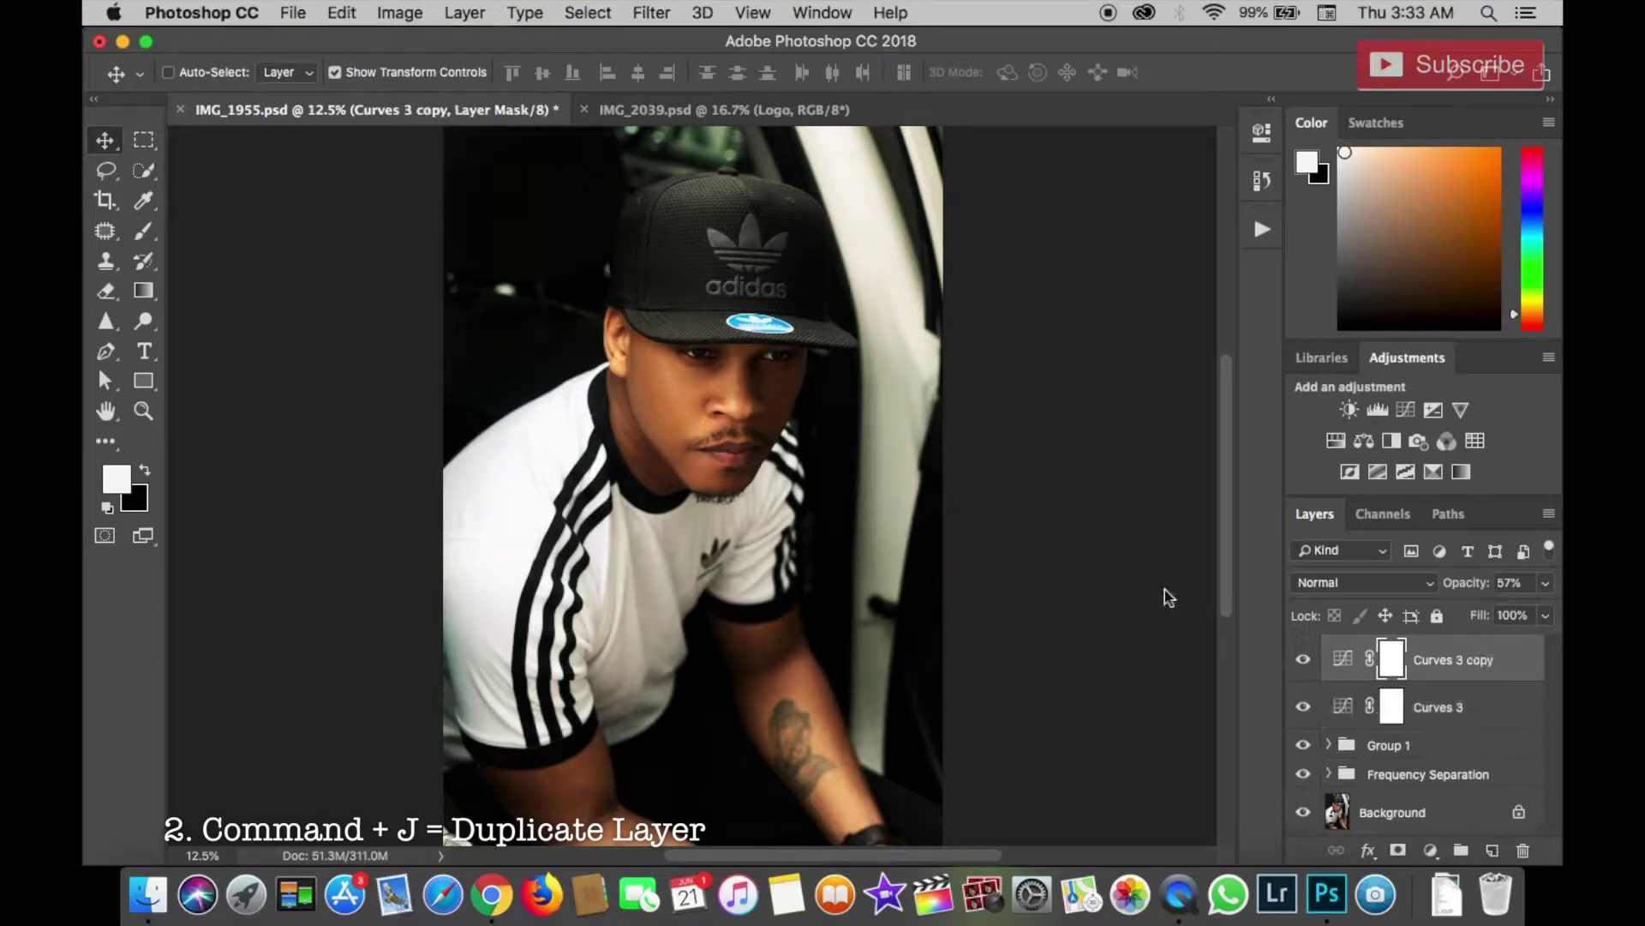
{"action": "left_click", "coordinate": [1303, 659]}
{"action": "left_click", "coordinate": [1304, 660]}
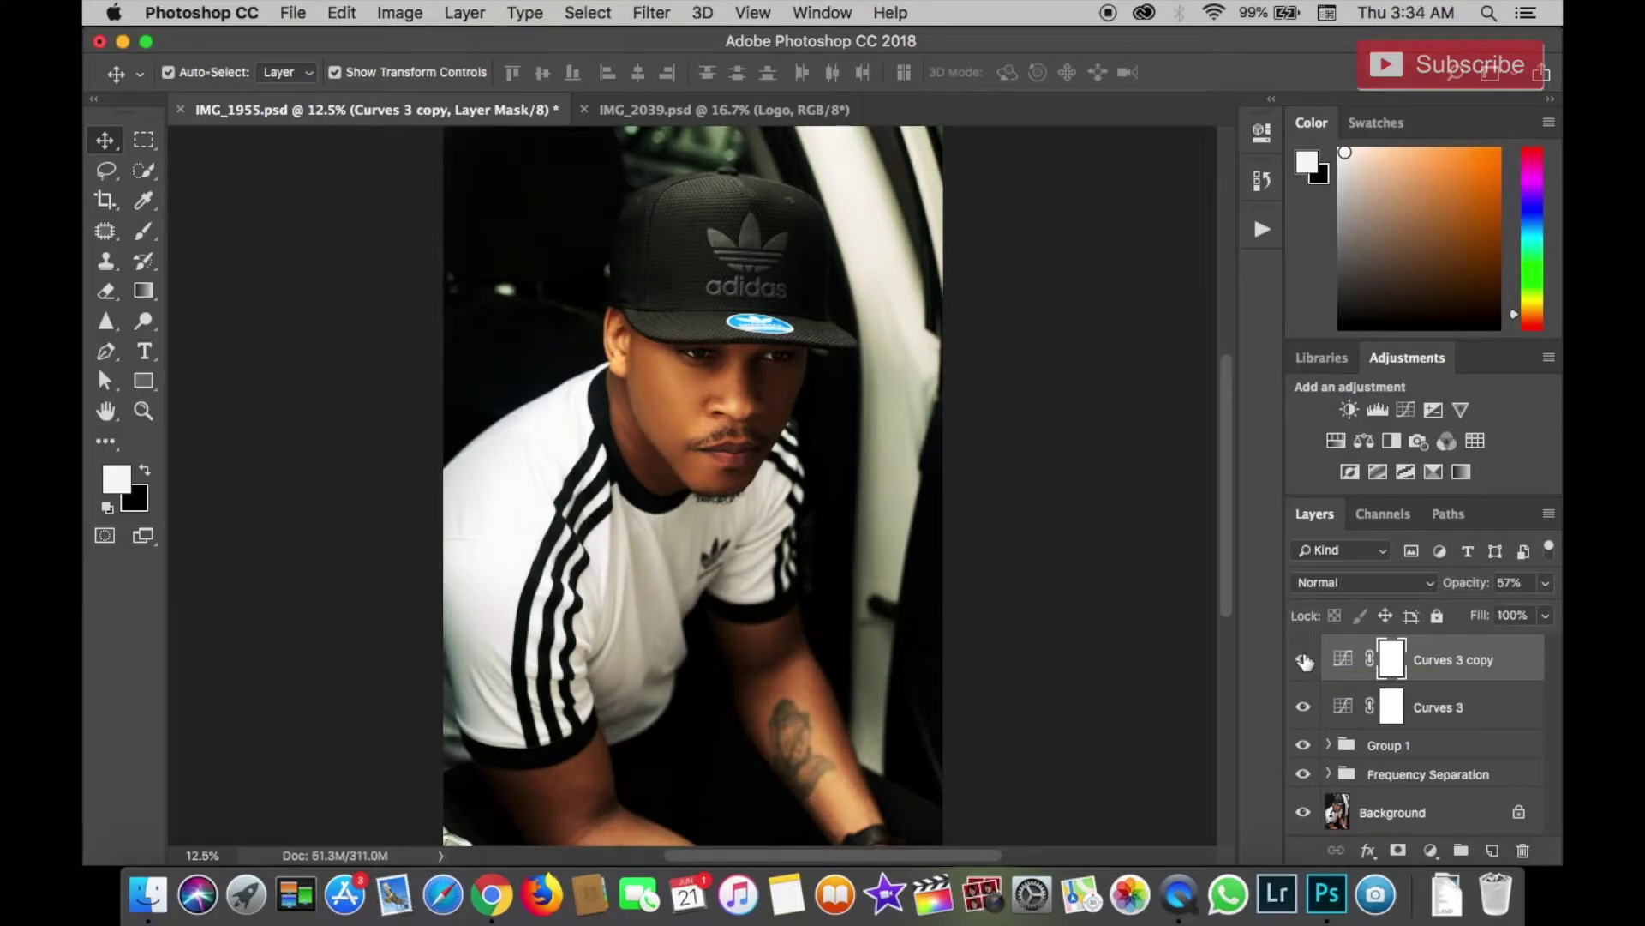
{"action": "left_click", "coordinate": [1304, 660]}
{"action": "left_click", "coordinate": [1304, 660]}
Step: Duplicate the Curves 3 copy layer and delete the new duplicate
{"action": "left_click_drag", "start_coordinate": [1424, 661], "coordinate": [1493, 853]}
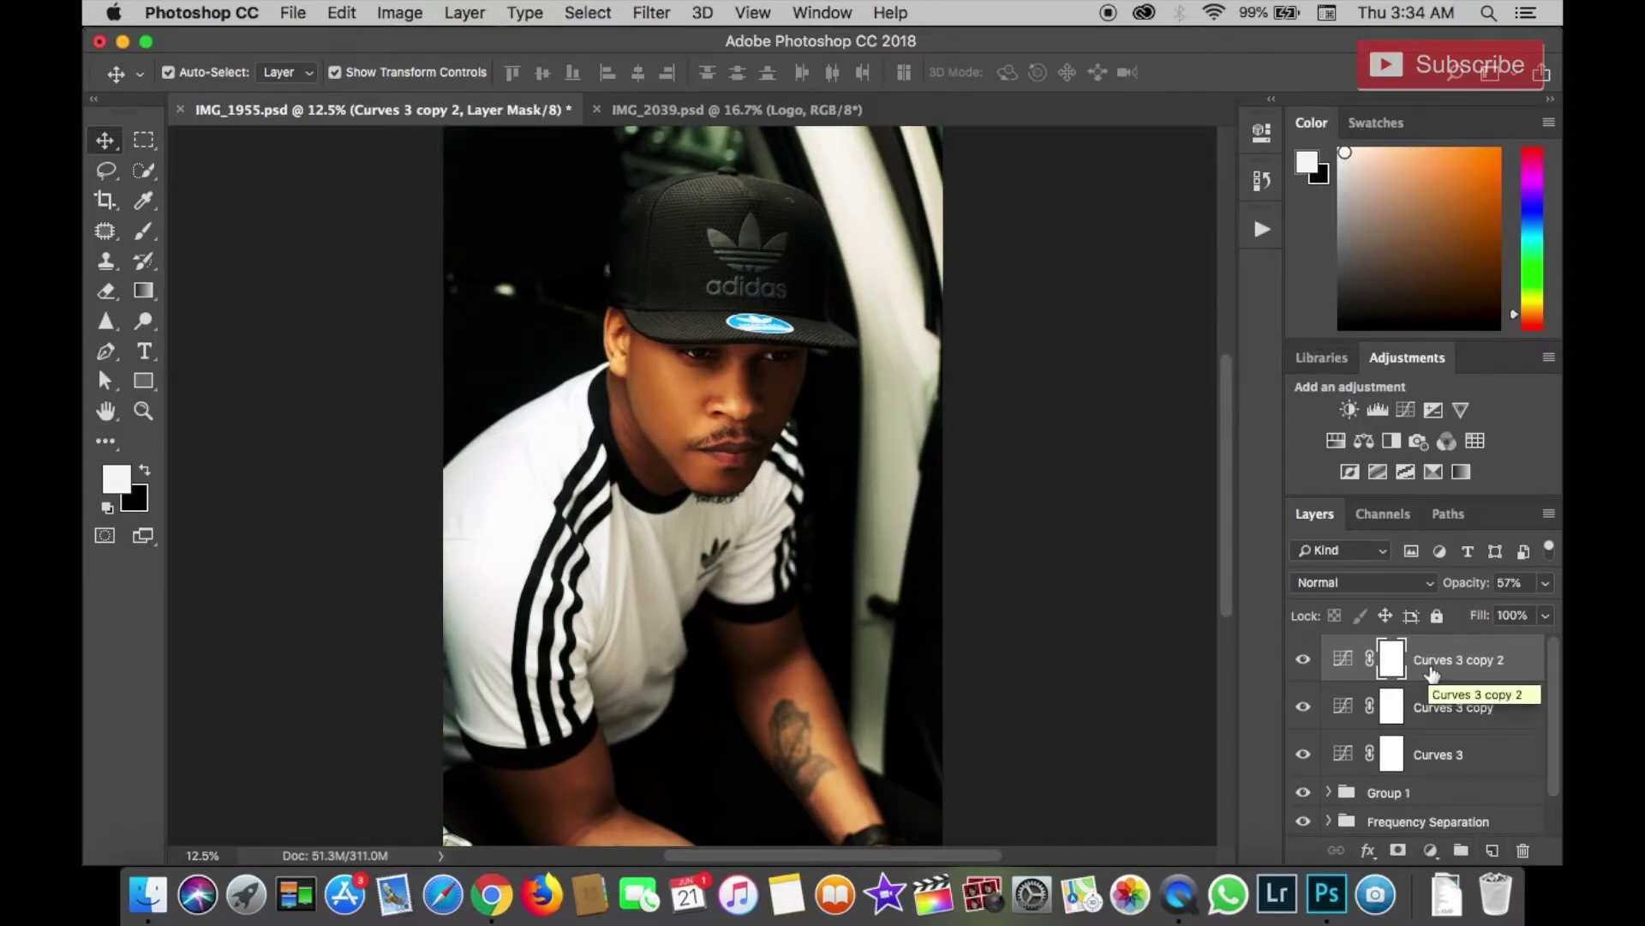
{"action": "key", "text": "Delete"}
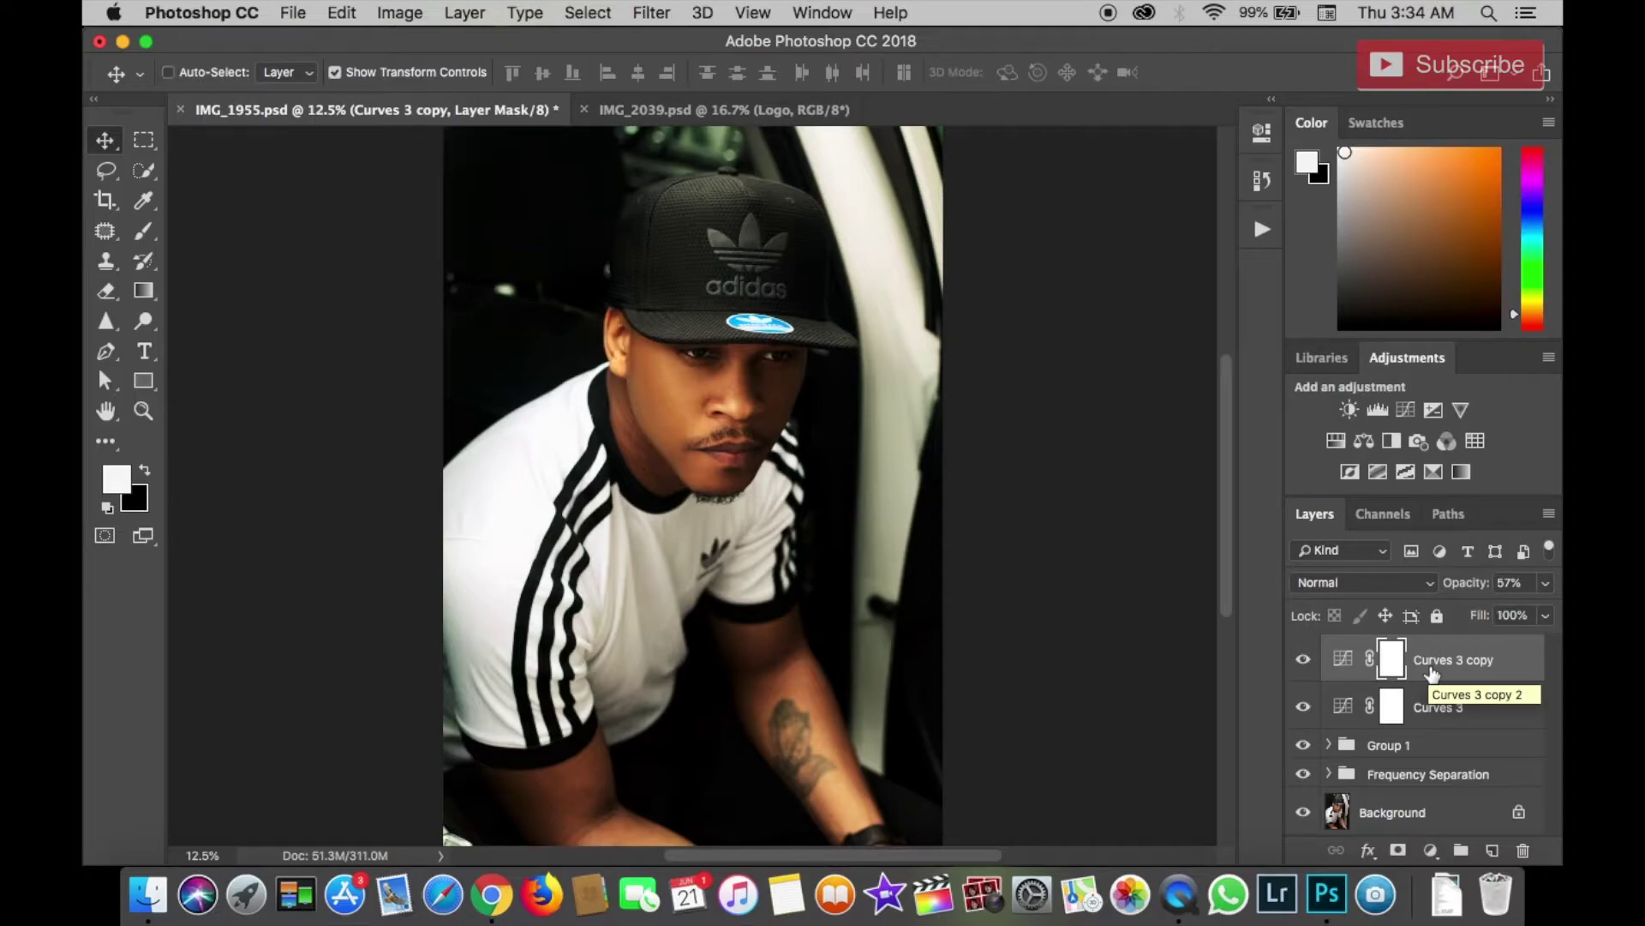
Step: Duplicate the Curves 3 copy layer through the New Layer dialog with its default settings, and undo back to the single Curves 3 layer
{"action": "key", "text": "super+alt+j"}
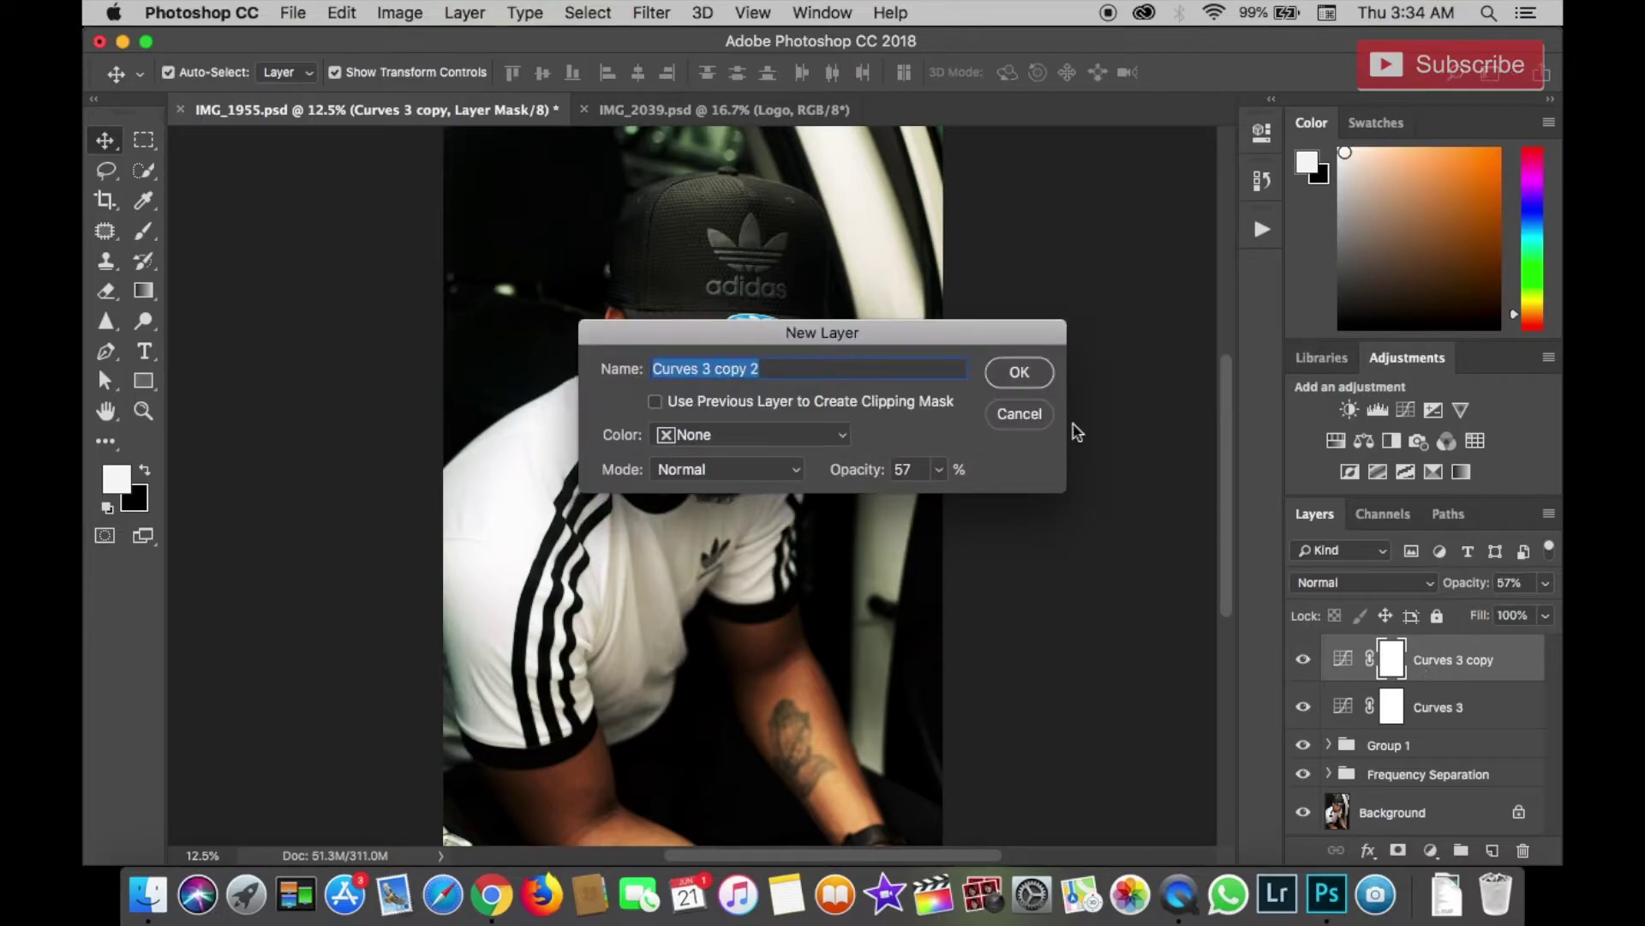
{"action": "left_click", "coordinate": [1019, 372]}
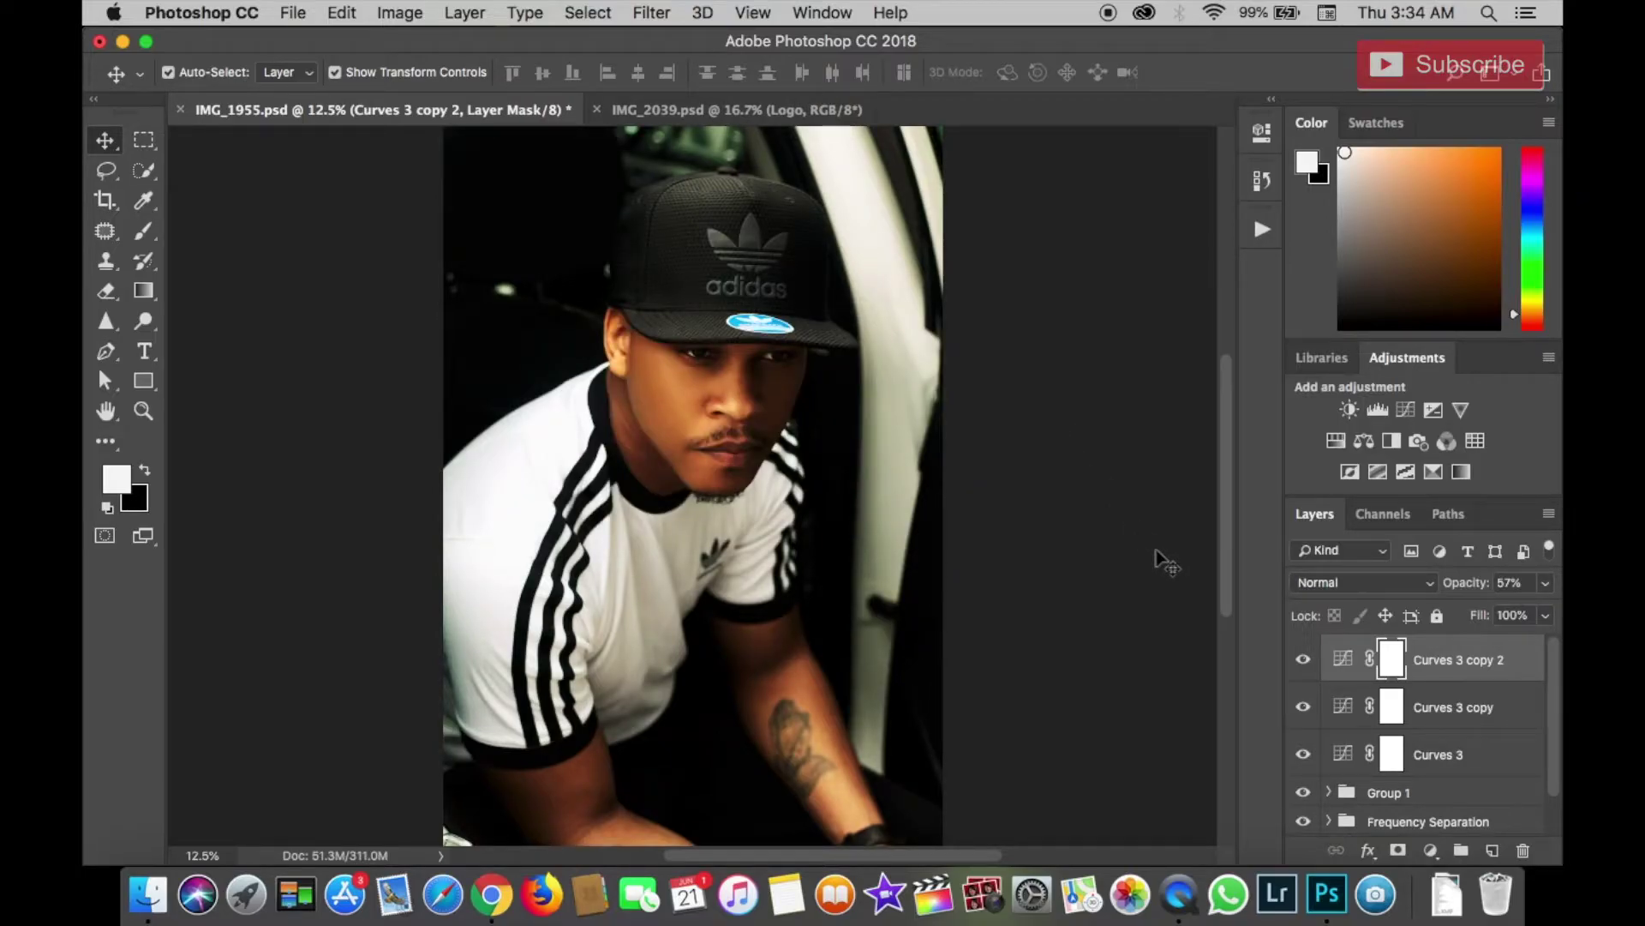
{"action": "key", "text": "super+z"}
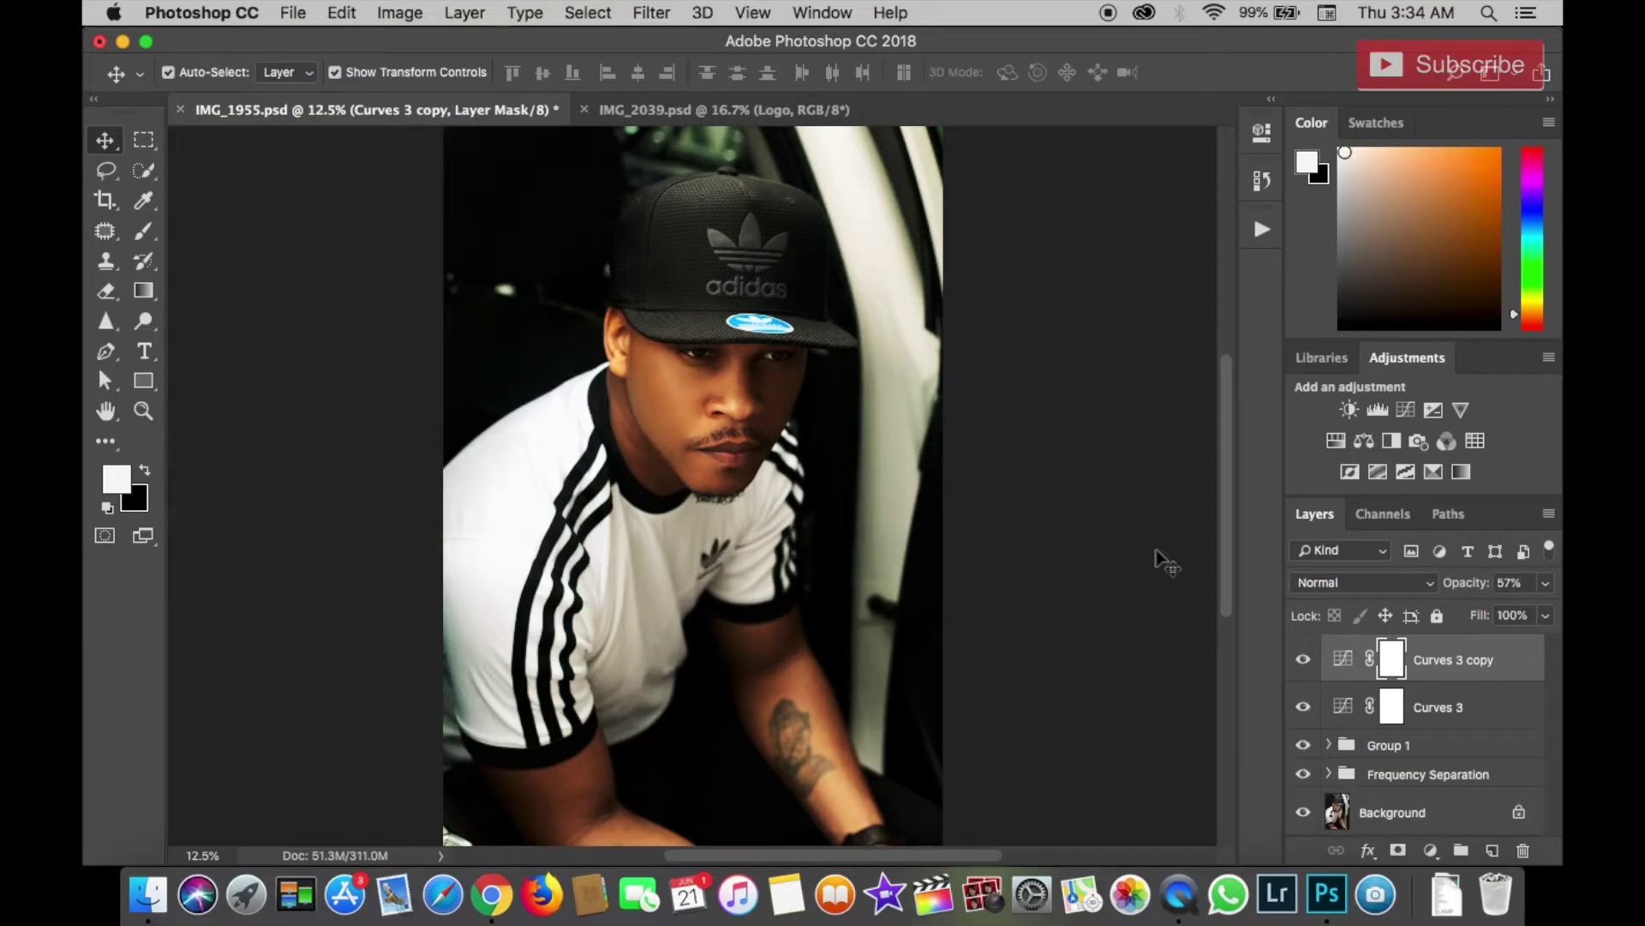
{"action": "key", "text": "super+z"}
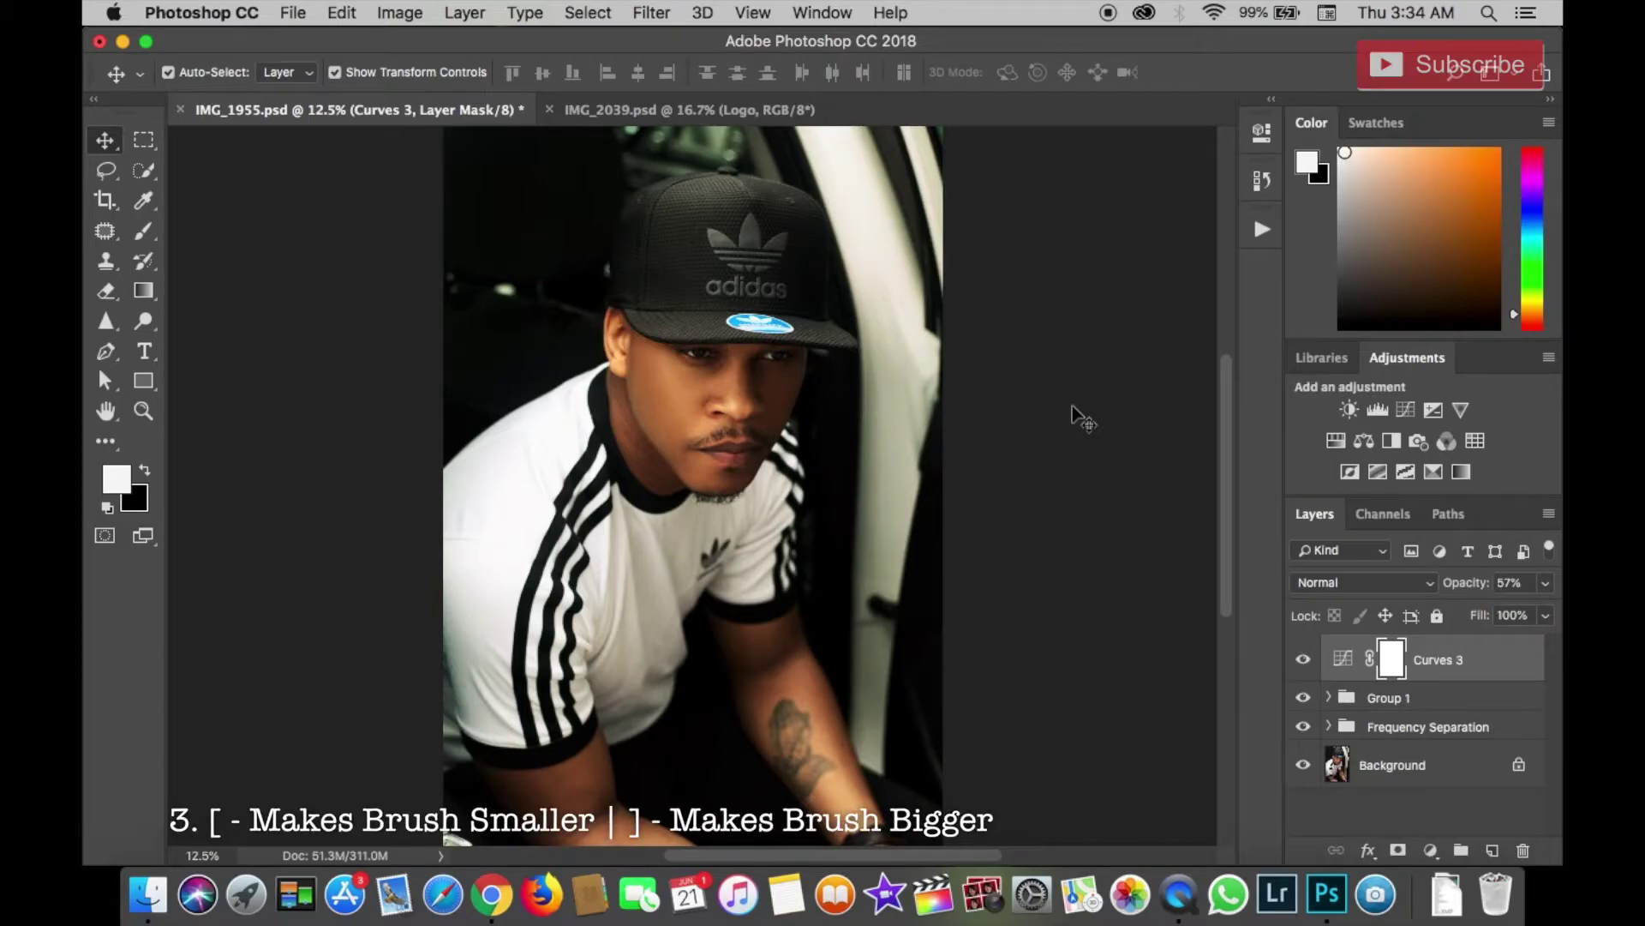
Step: Try the Brush and Clone Stamp tools and switch to the Healing Brush tool
{"action": "left_click", "coordinate": [151, 233]}
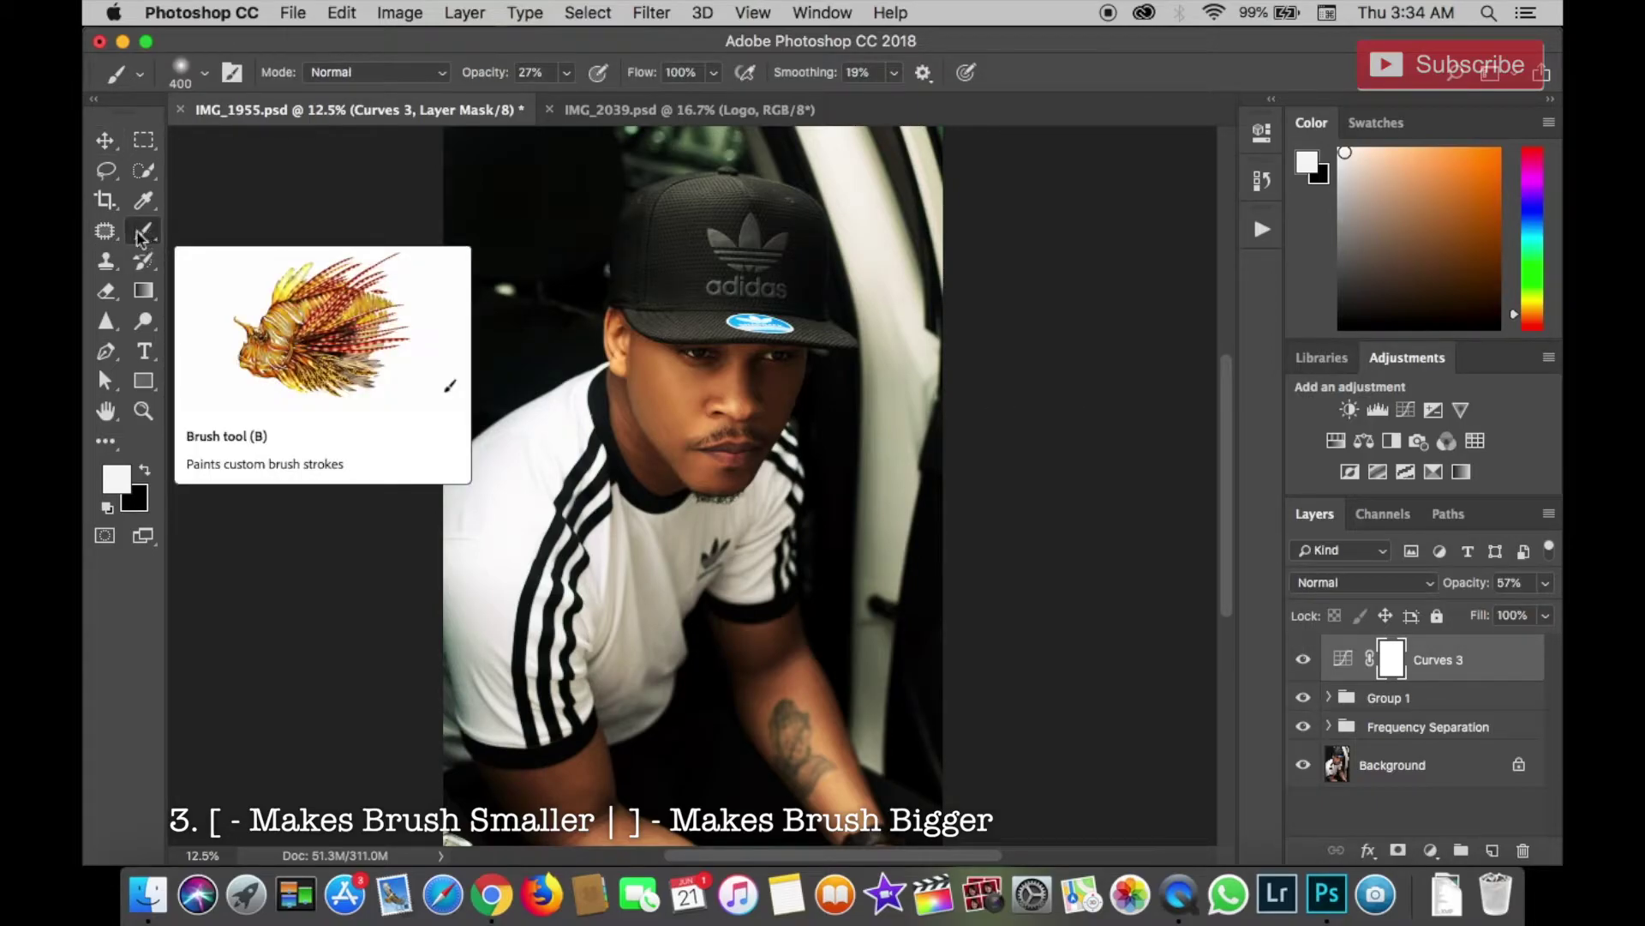
{"action": "left_click", "coordinate": [107, 263]}
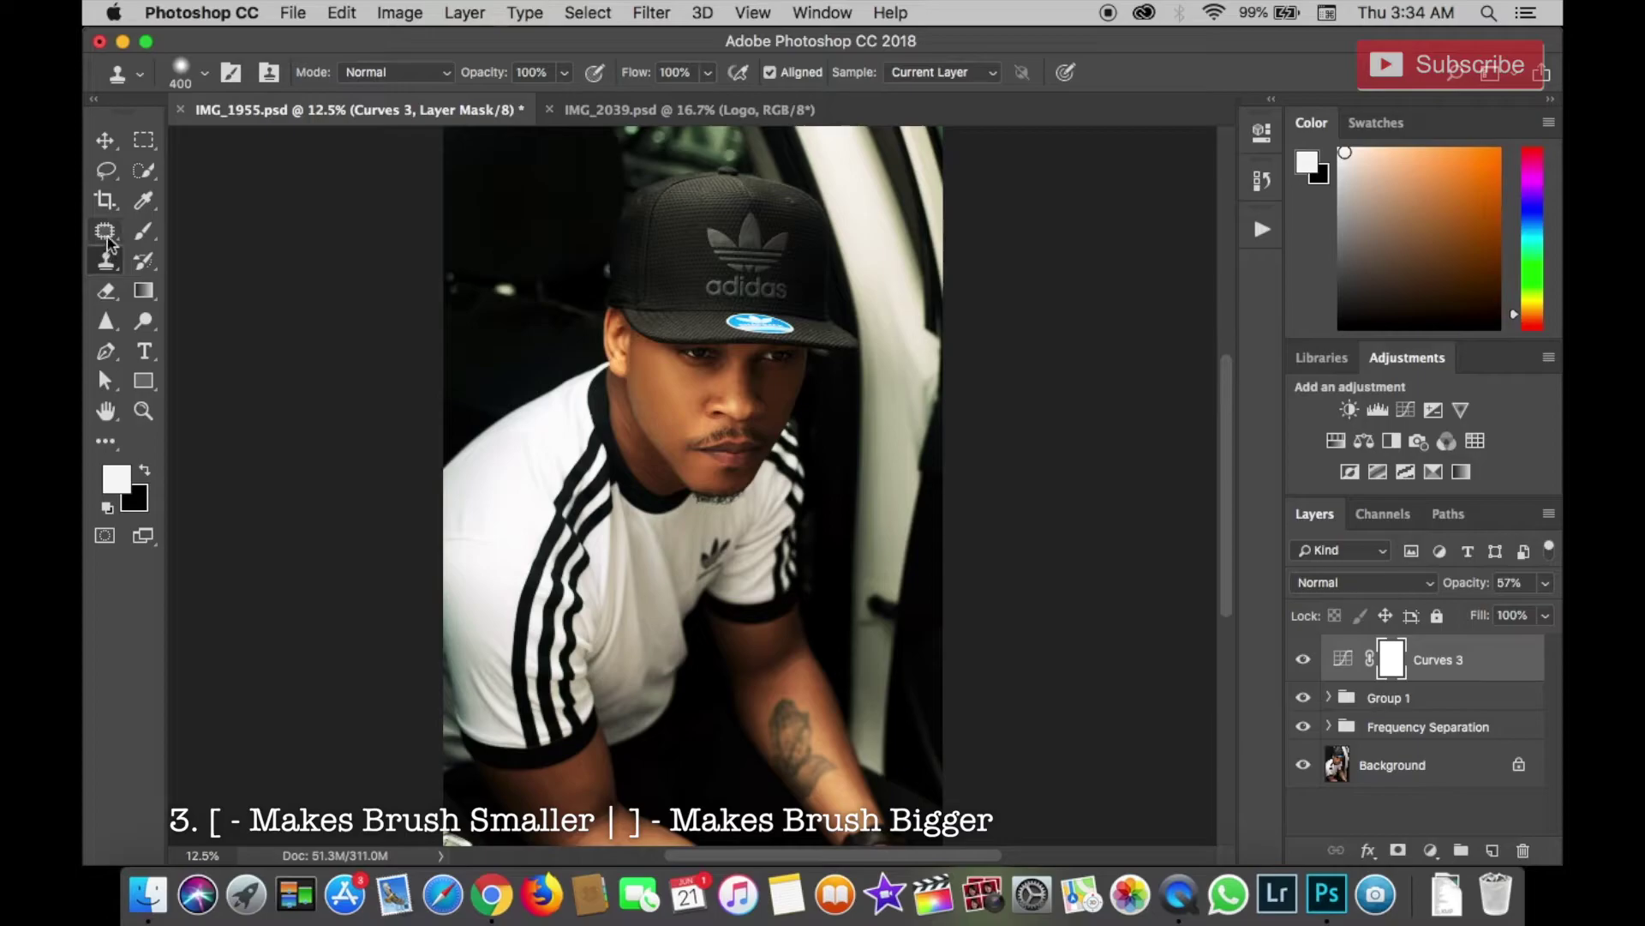
{"action": "left_click", "coordinate": [105, 232]}
{"action": "left_click", "coordinate": [163, 251]}
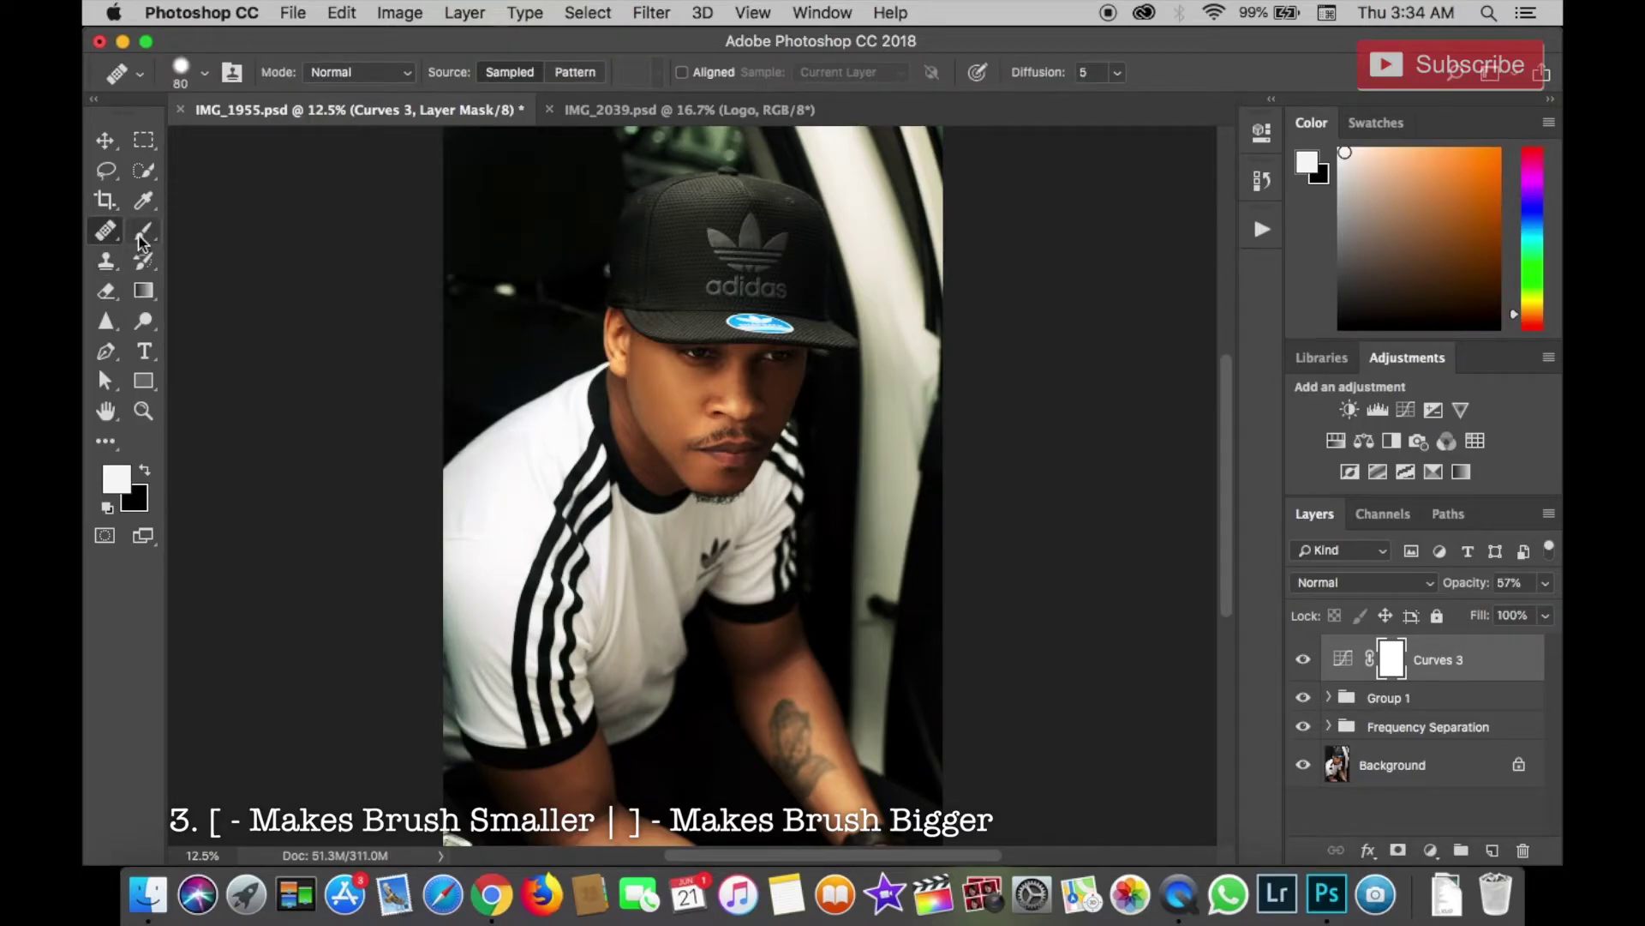
Step: Reduce the Healing Brush size slightly, and enlarge it to 600
{"action": "key", "text": "bracketleft"}
{"action": "key", "text": "bracketleft"}
{"action": "key", "text": "bracketright"}
{"action": "key", "text": "bracketright"}
{"action": "key", "text": "bracketright"}
{"action": "key", "text": "bracketright"}
{"action": "key", "text": "bracketright"}
{"action": "key", "text": "bracketright"}
{"action": "key", "text": "bracketright"}
{"action": "key", "text": "bracketright"}
{"action": "key", "text": "bracketright"}
{"action": "key", "text": "bracketright"}
{"action": "key", "text": "bracketright"}
{"action": "key", "text": "bracketright"}
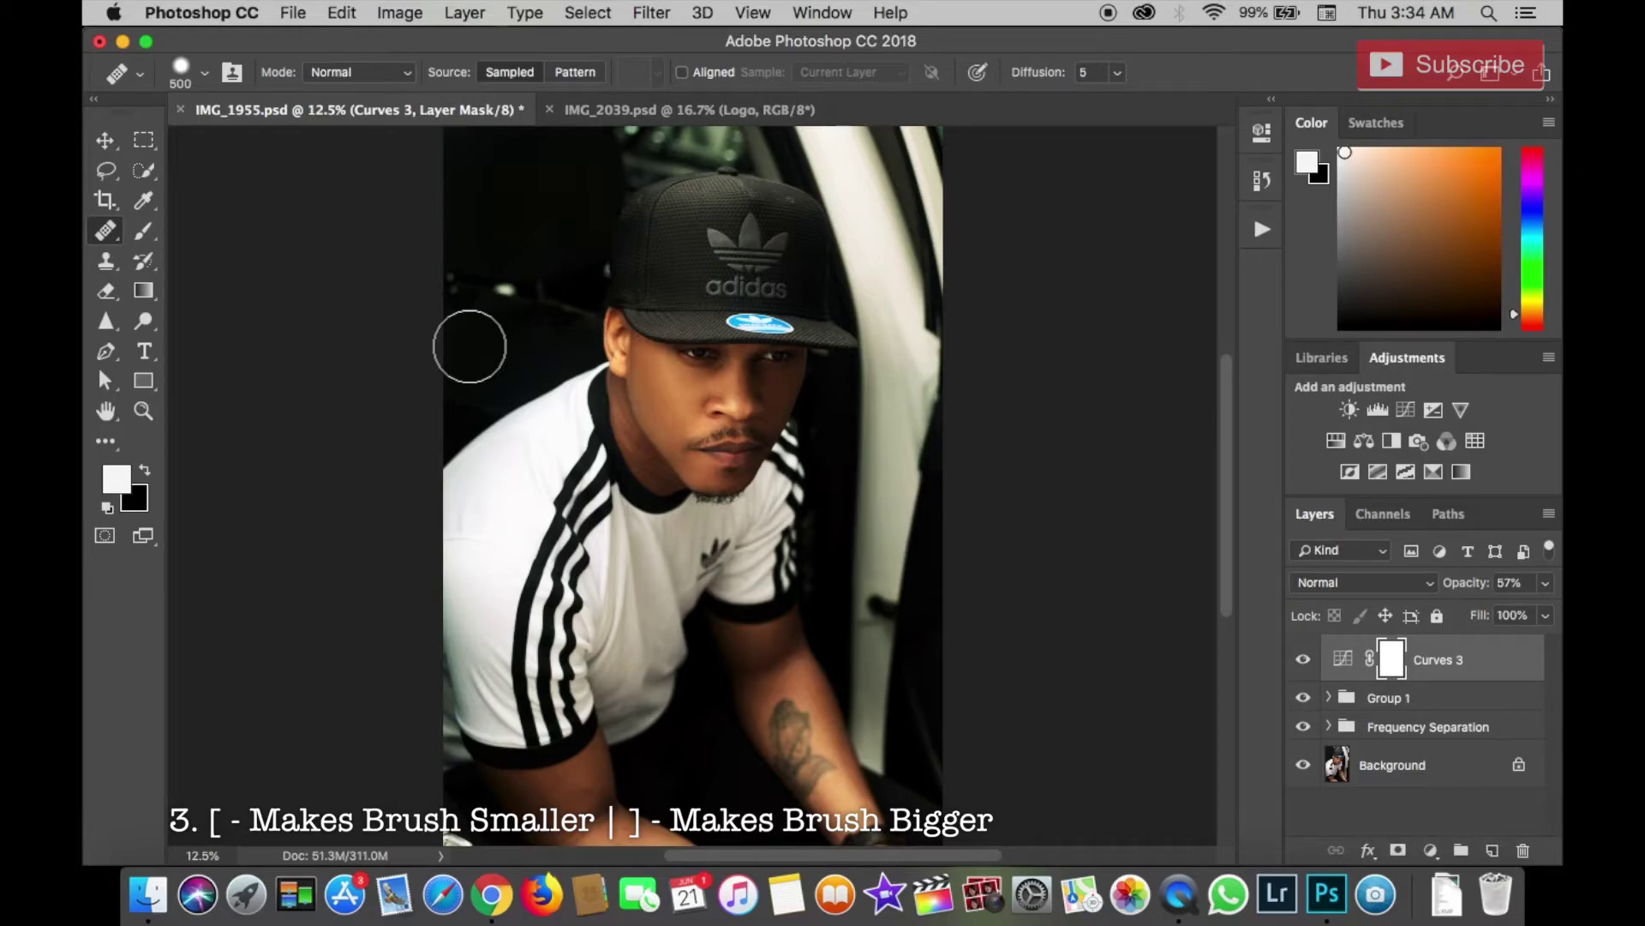
{"action": "key", "text": "bracketright"}
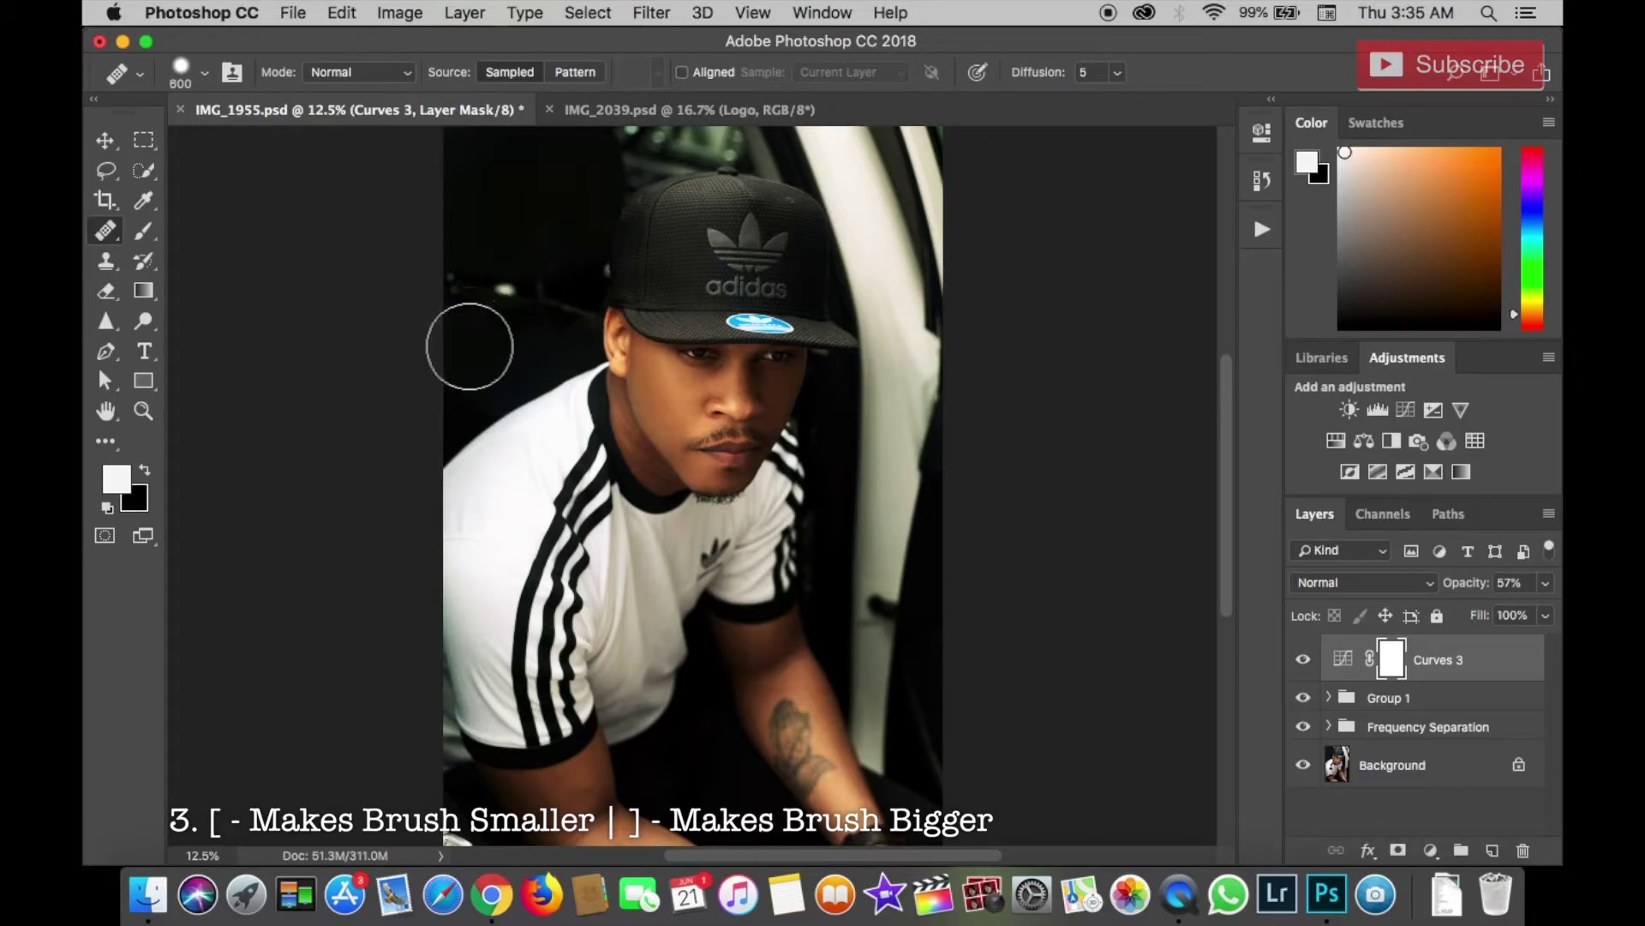
Step: Shrink the Healing Brush to 200 and enlarge it to 700
{"action": "key", "text": "bracketleft"}
{"action": "key", "text": "bracketleft"}
{"action": "key", "text": "bracketleft"}
{"action": "key", "text": "bracketleft"}
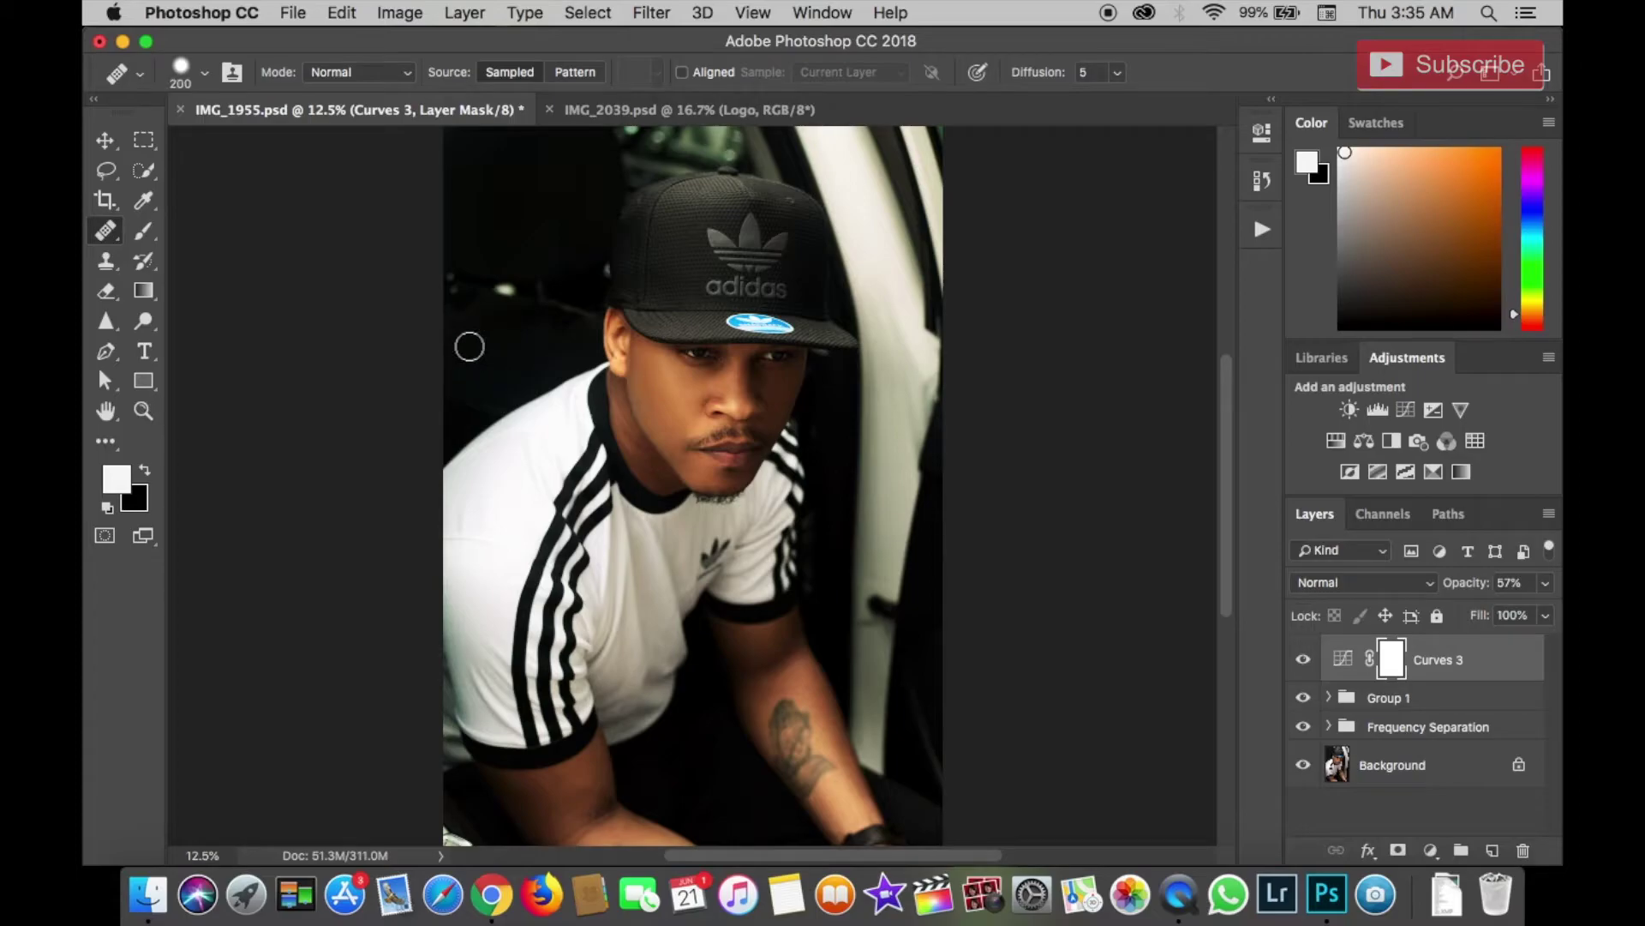
{"action": "key", "text": "bracketright"}
{"action": "key", "text": "bracketright"}
{"action": "key", "text": "bracketright"}
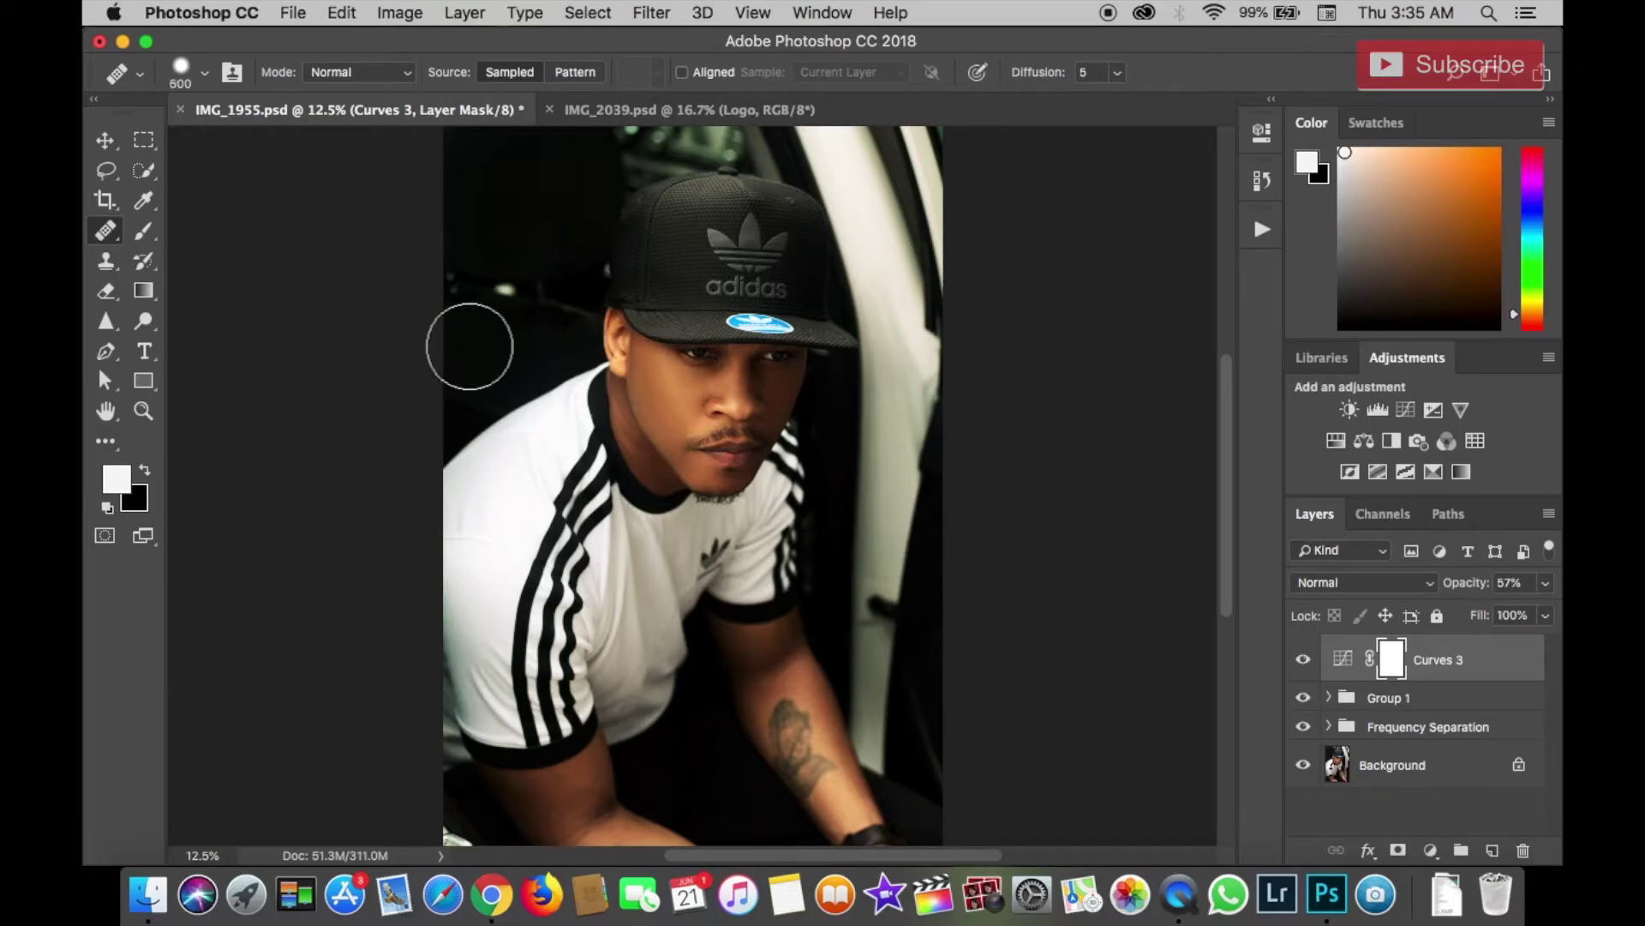
{"action": "key", "text": "bracketright"}
{"action": "key", "text": "bracketright"}
{"action": "key", "text": "bracketright"}
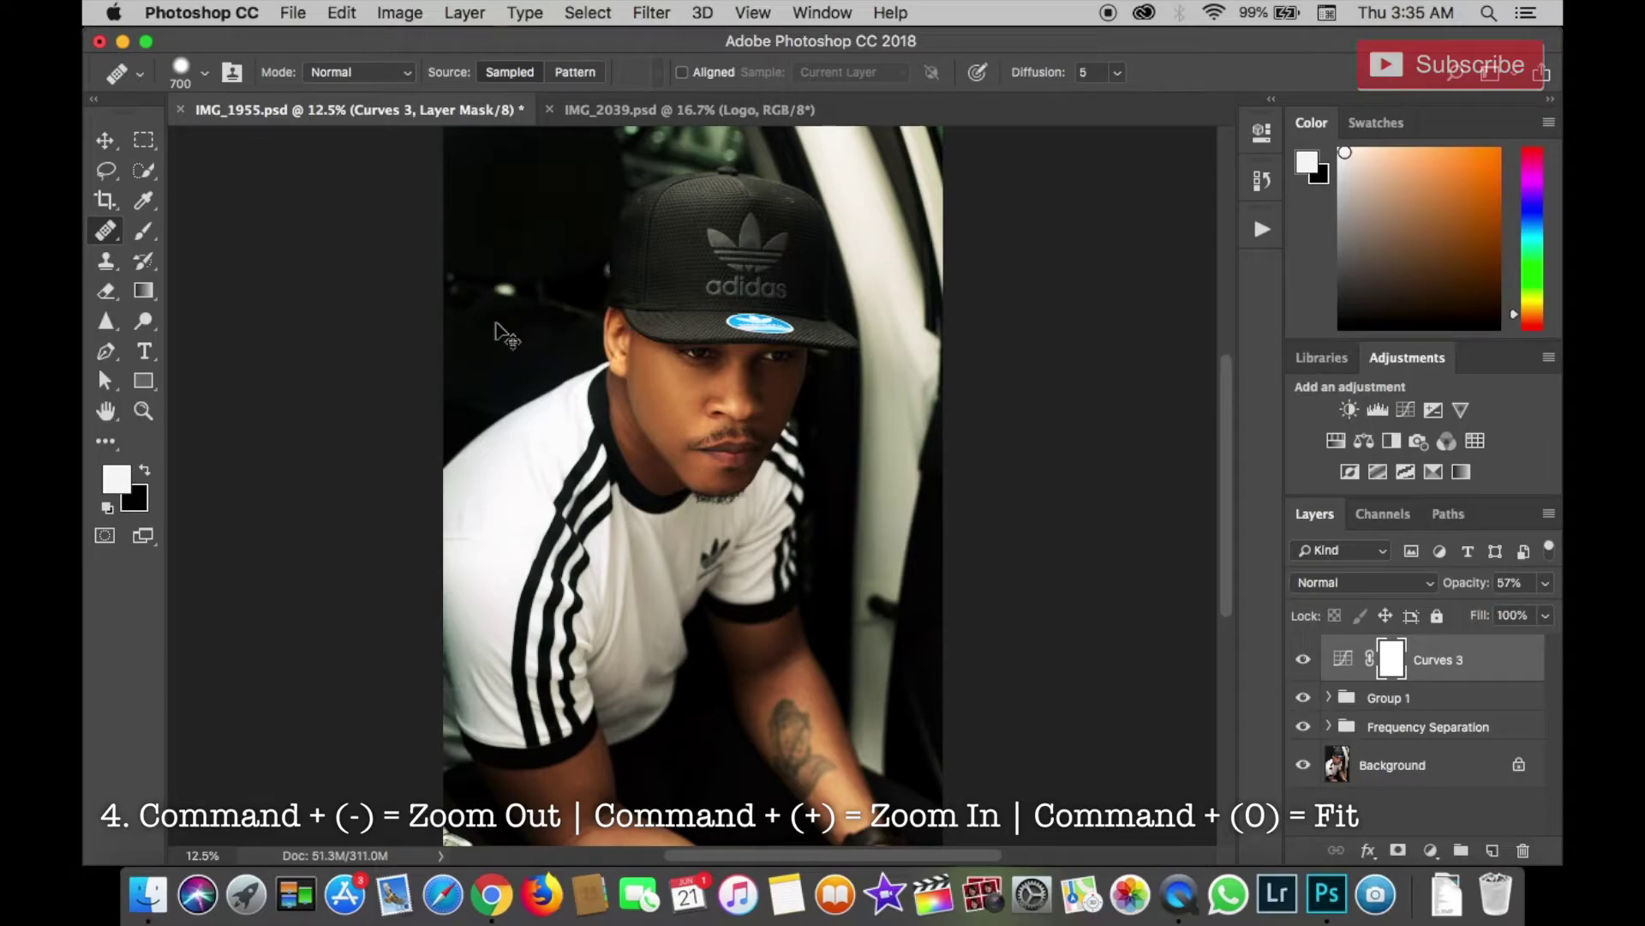
Step: Zoom the photo out to 6.25%, zoom back in, and fit it to the screen
{"action": "key", "text": "super+minus"}
{"action": "key", "text": "super+minus"}
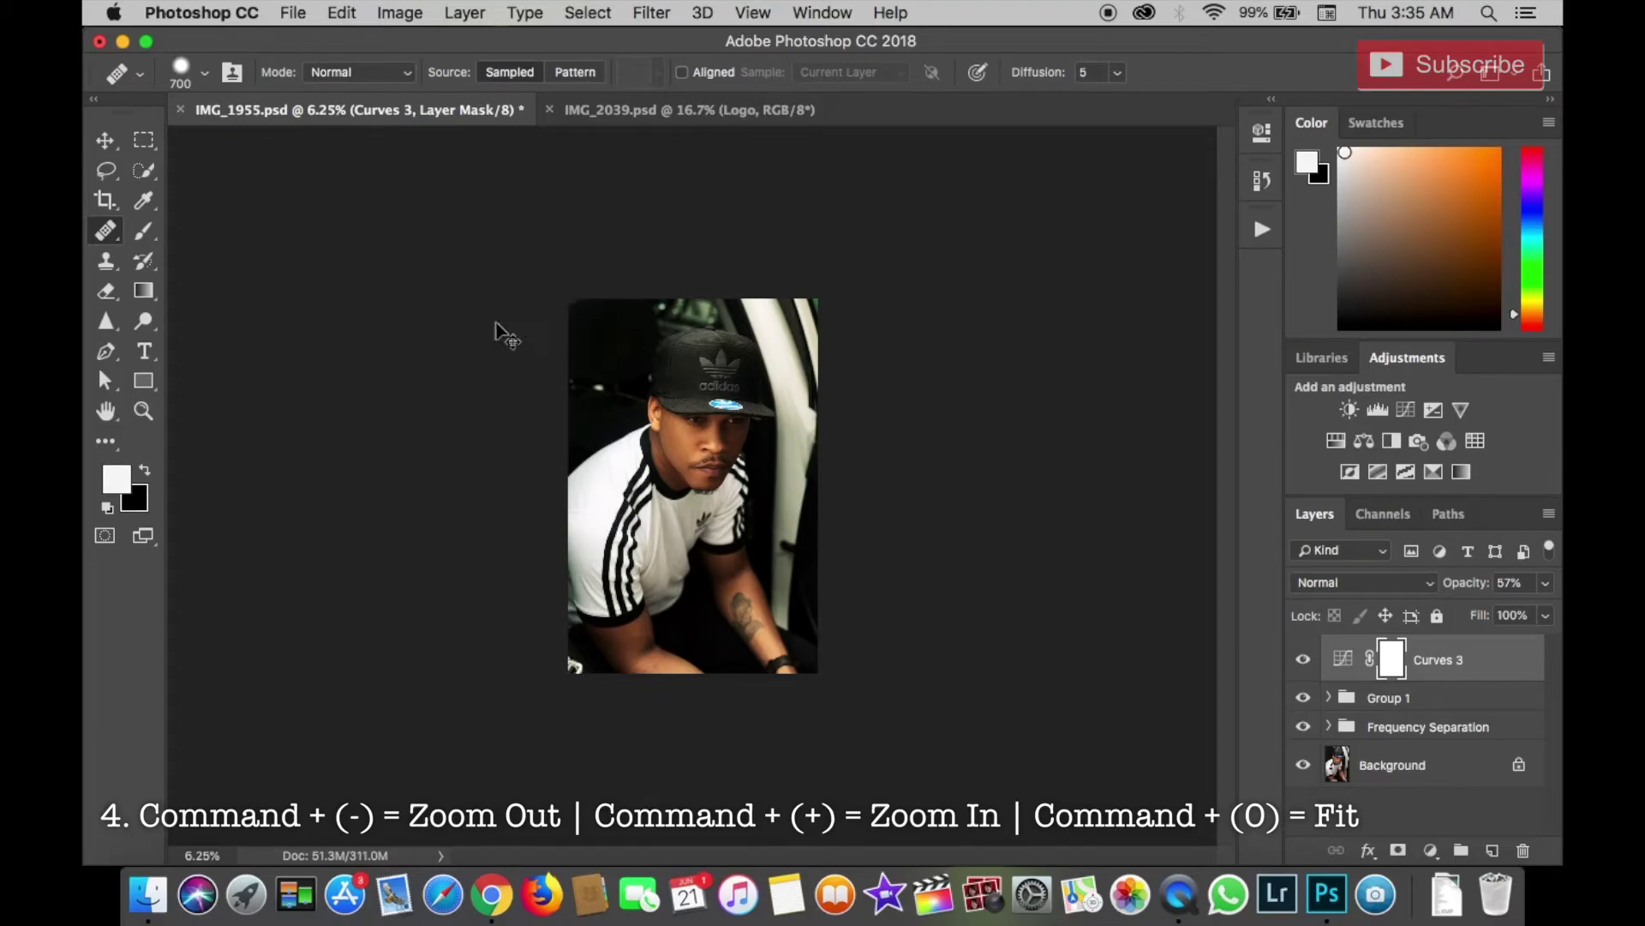
{"action": "key", "text": "super+plus"}
{"action": "key", "text": "super+plus"}
{"action": "key", "text": "super+plus"}
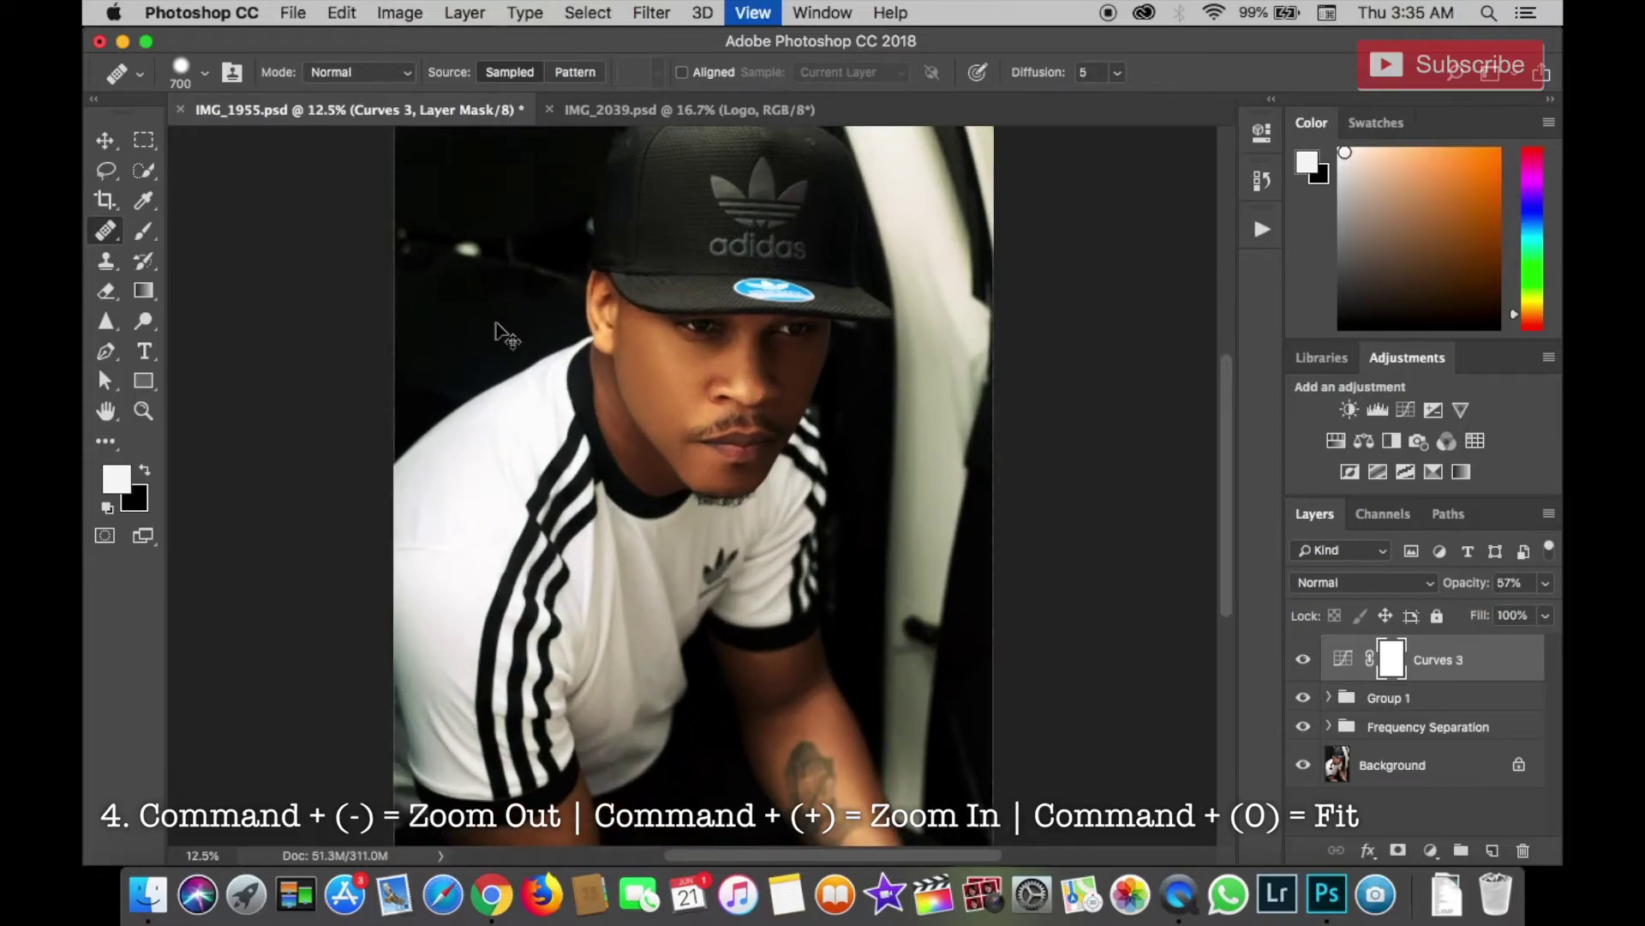
{"action": "key", "text": "super+plus"}
{"action": "key", "text": "super+minus"}
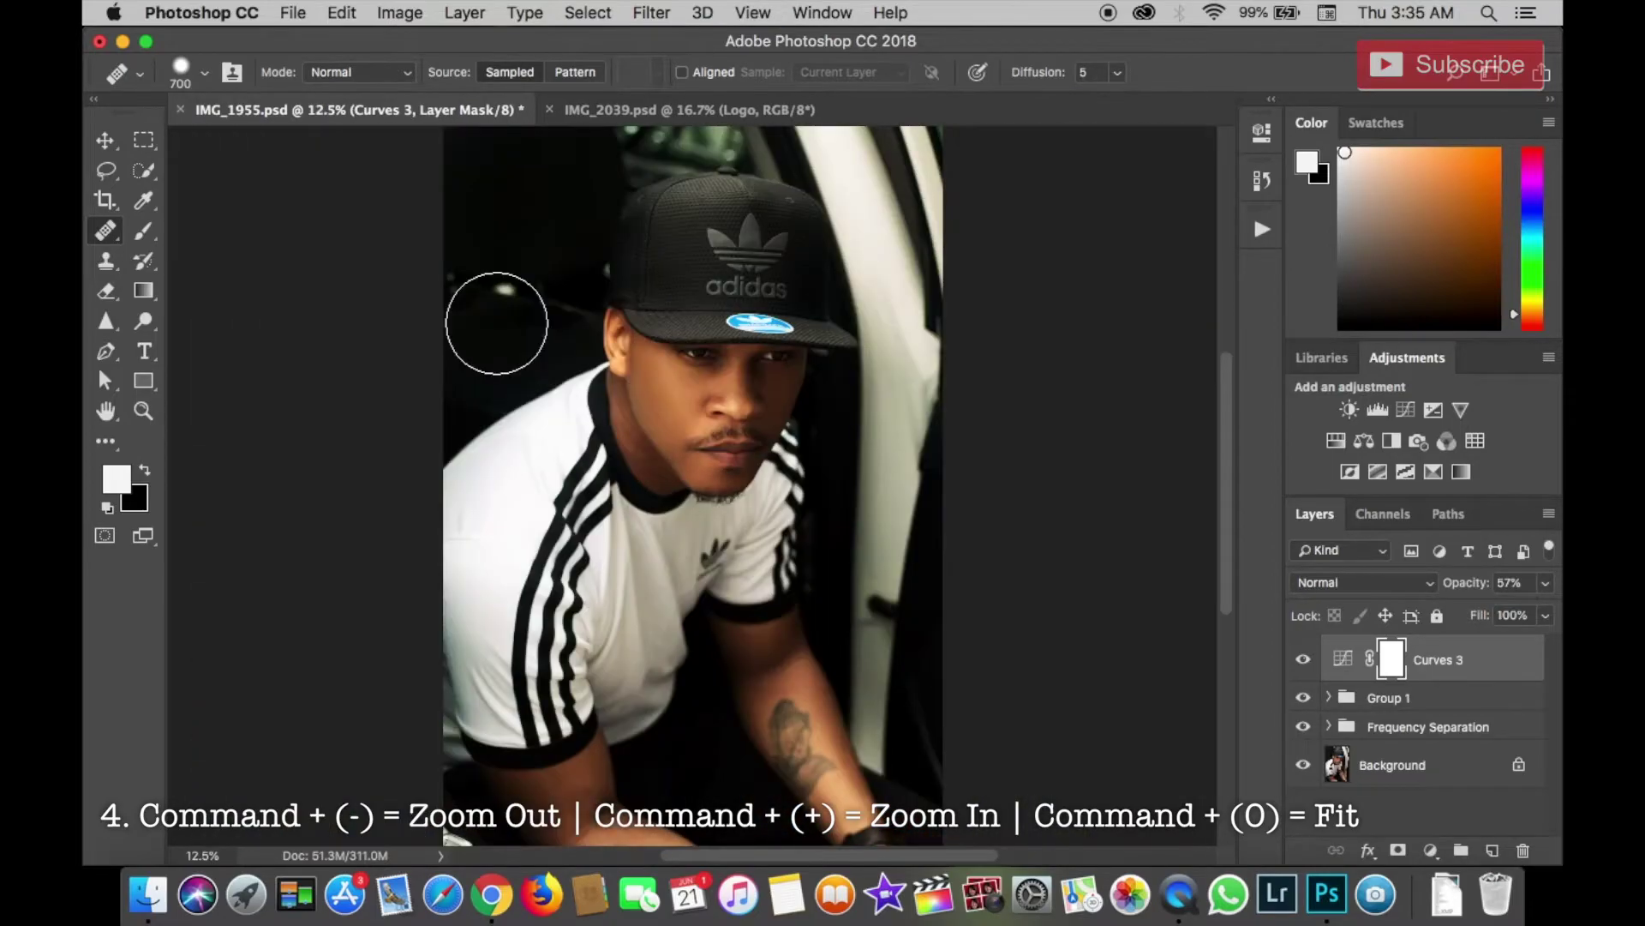
{"action": "key", "text": "super+0"}
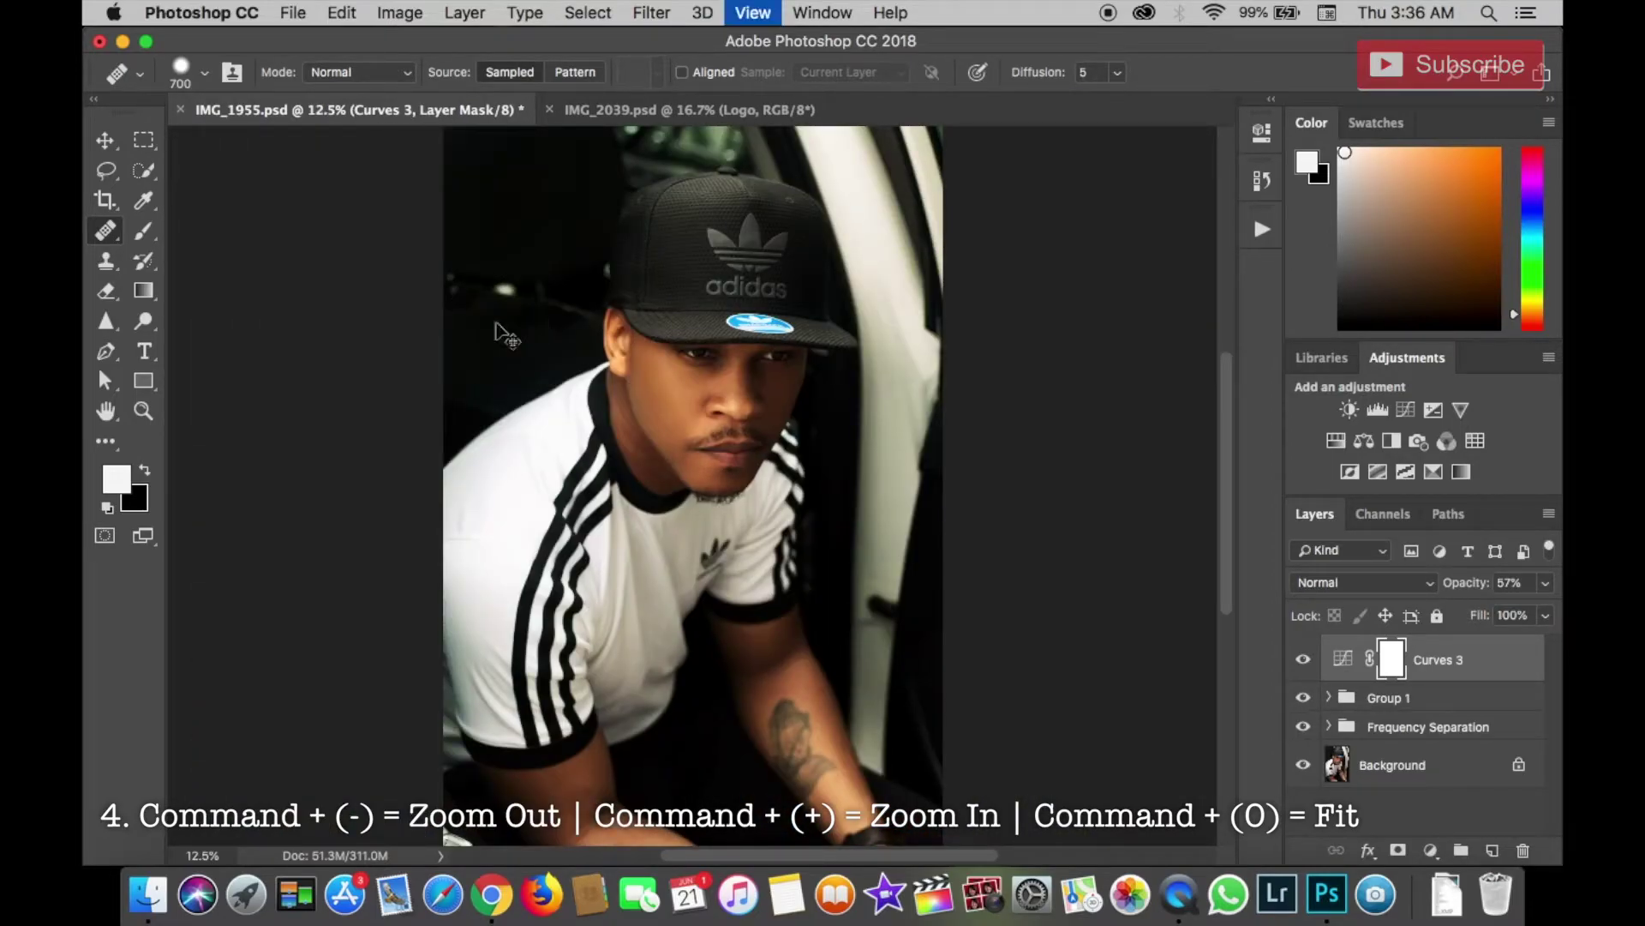
Step: Zoom from 6.25% in to 33.3% on the lower face and shirt, and return to the fit-on-screen view
{"action": "key", "text": "super+minus"}
{"action": "key", "text": "super+minus"}
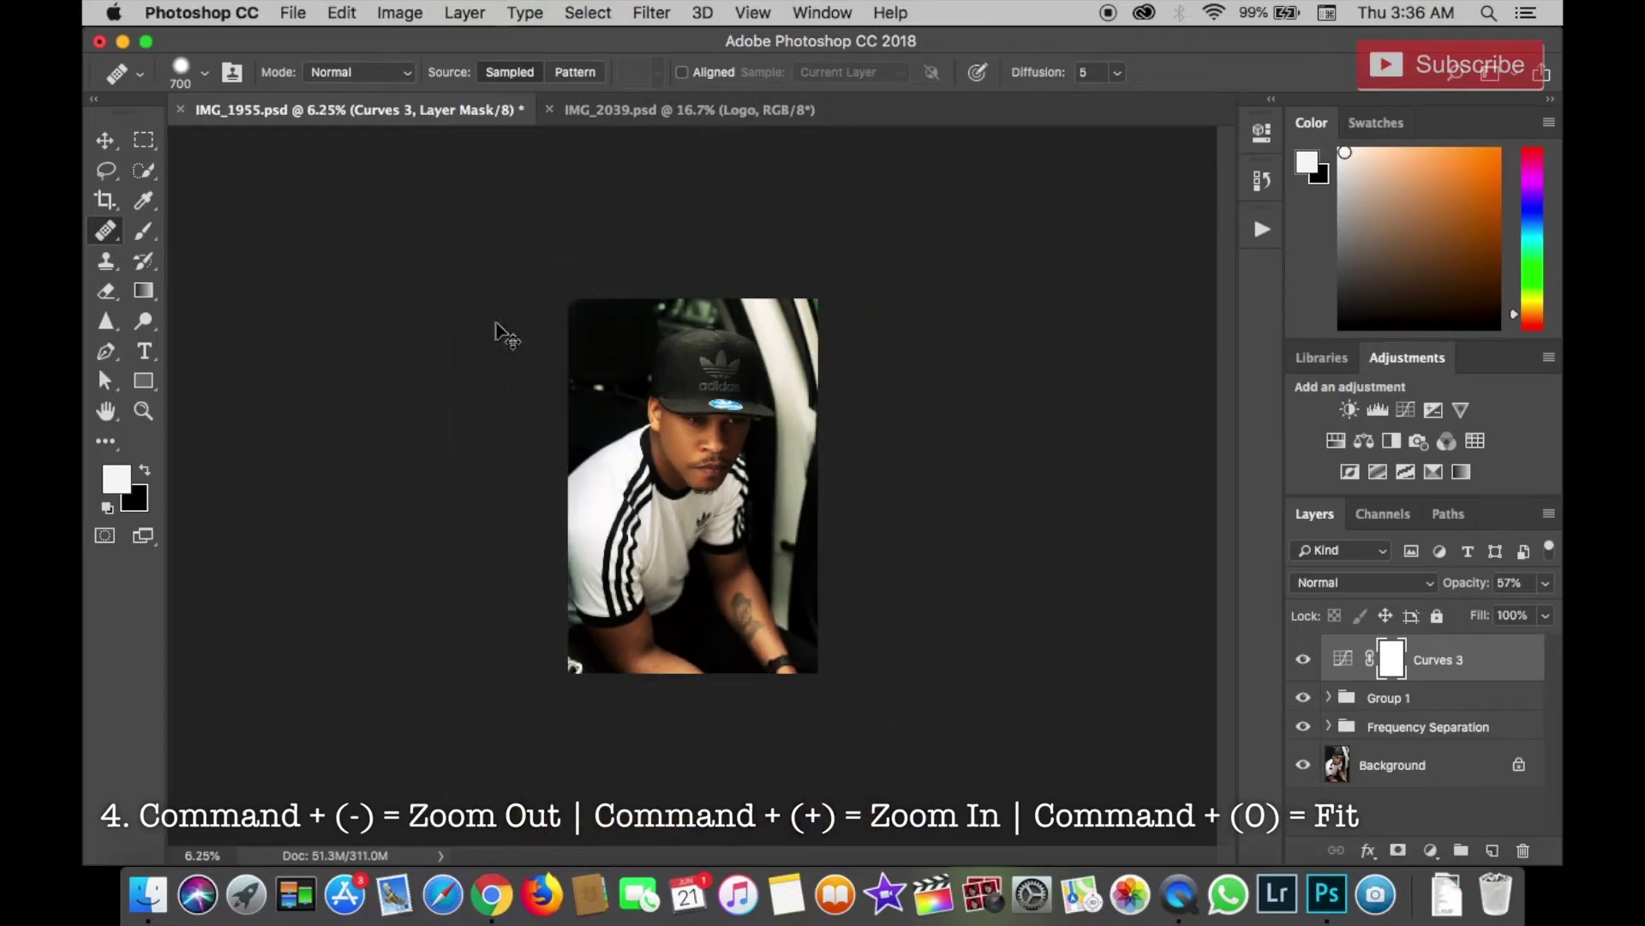
{"action": "key", "text": "super+plus"}
{"action": "key", "text": "super+plus"}
{"action": "key", "text": "super+plus"}
{"action": "key", "text": "super+plus"}
{"action": "key", "text": "super+plus"}
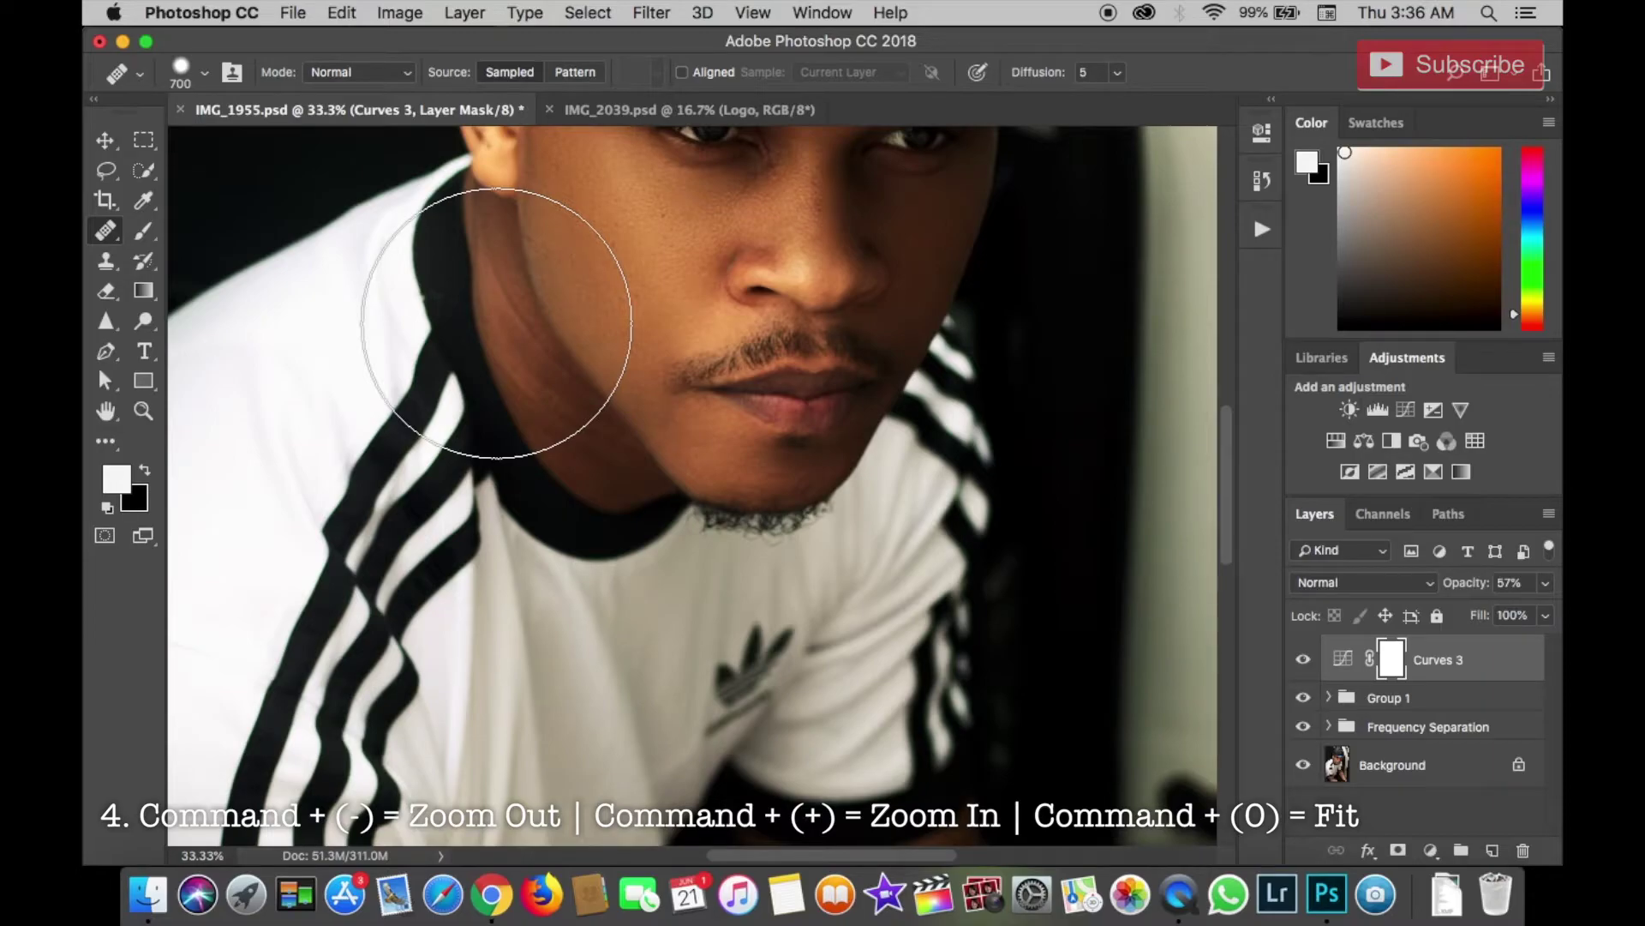
{"action": "key", "text": "super+0"}
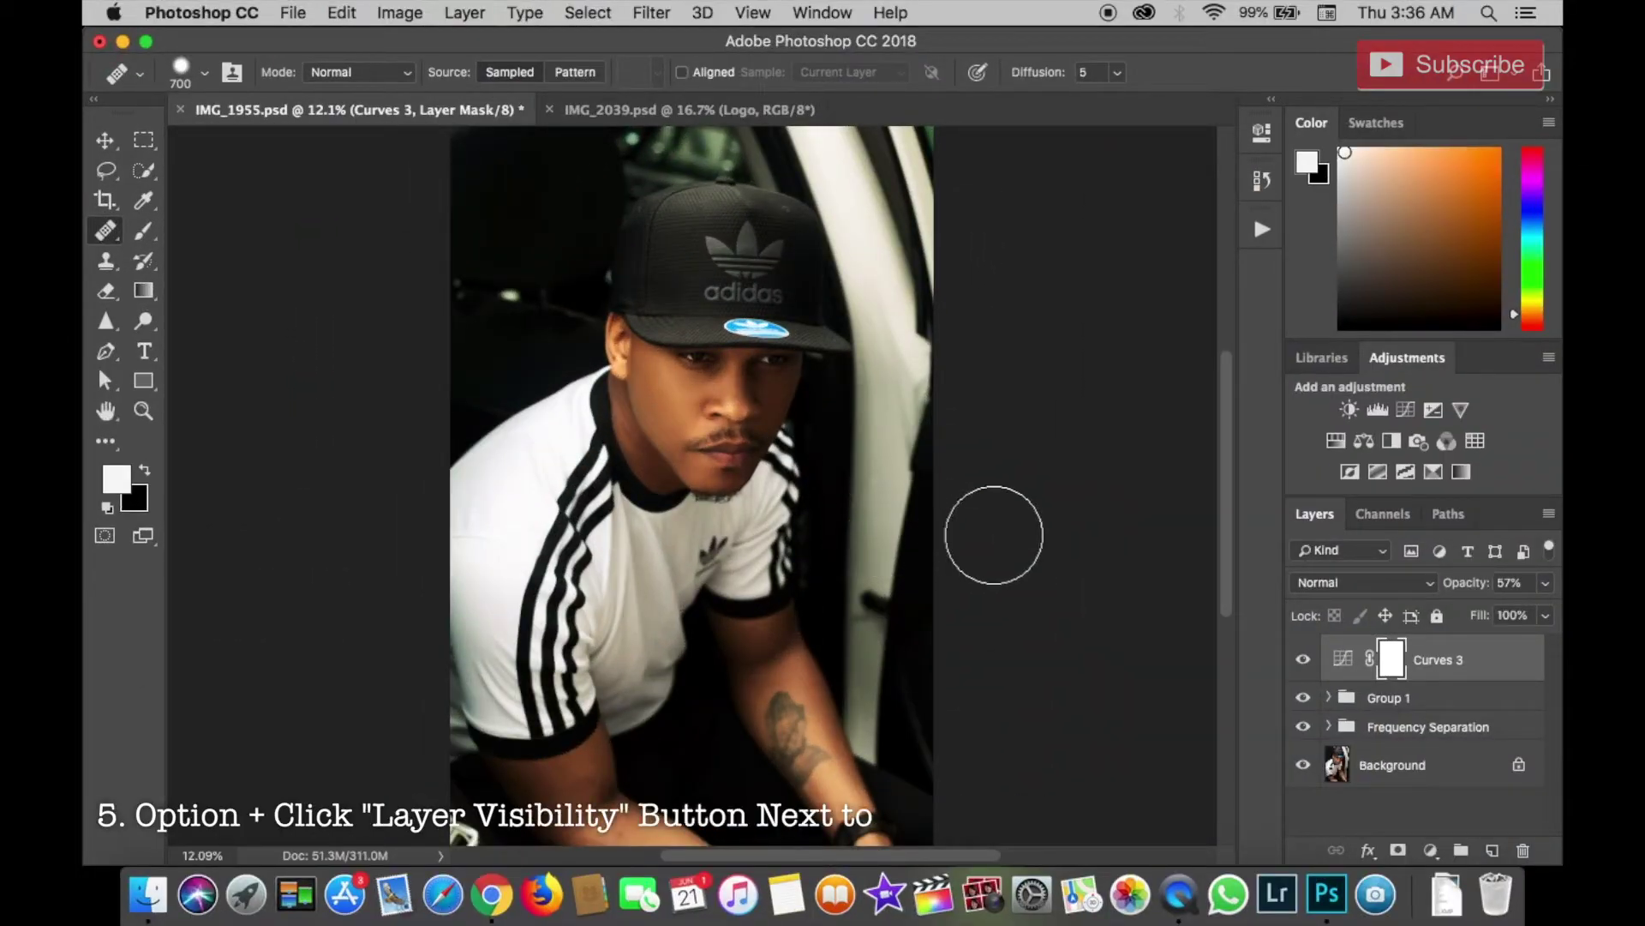
Step: Show only the Background layer to compare the unedited photo, and restore the visibility of all layers
{"action": "left_click", "coordinate": [1303, 766], "text": "alt"}
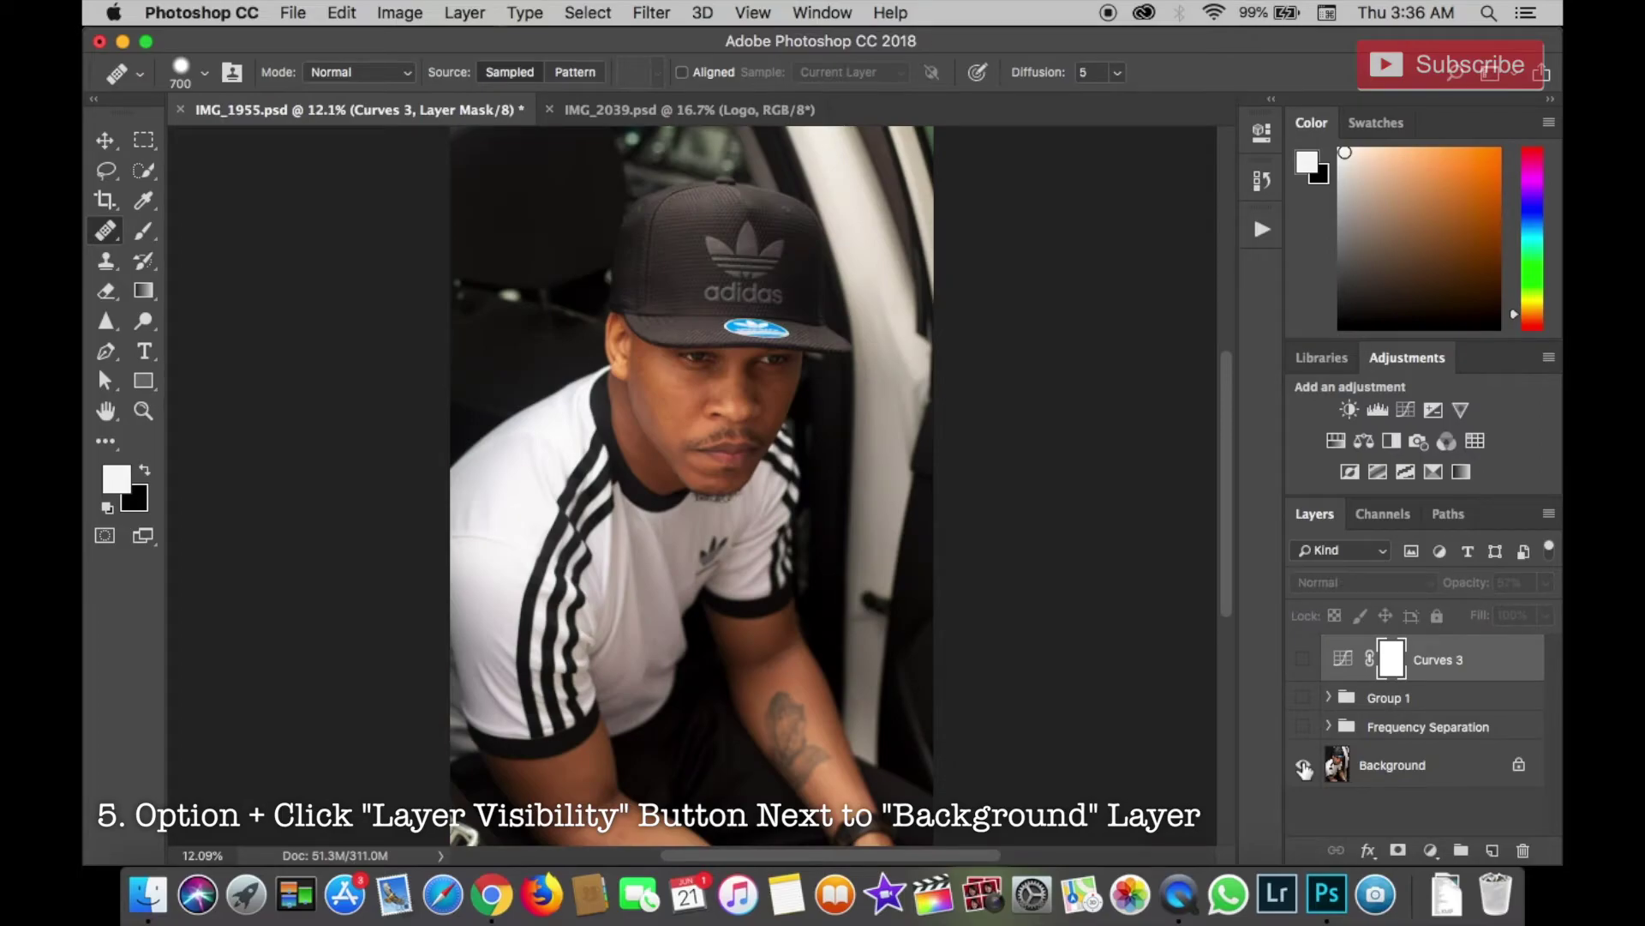
{"action": "left_click", "coordinate": [1303, 766], "text": "alt"}
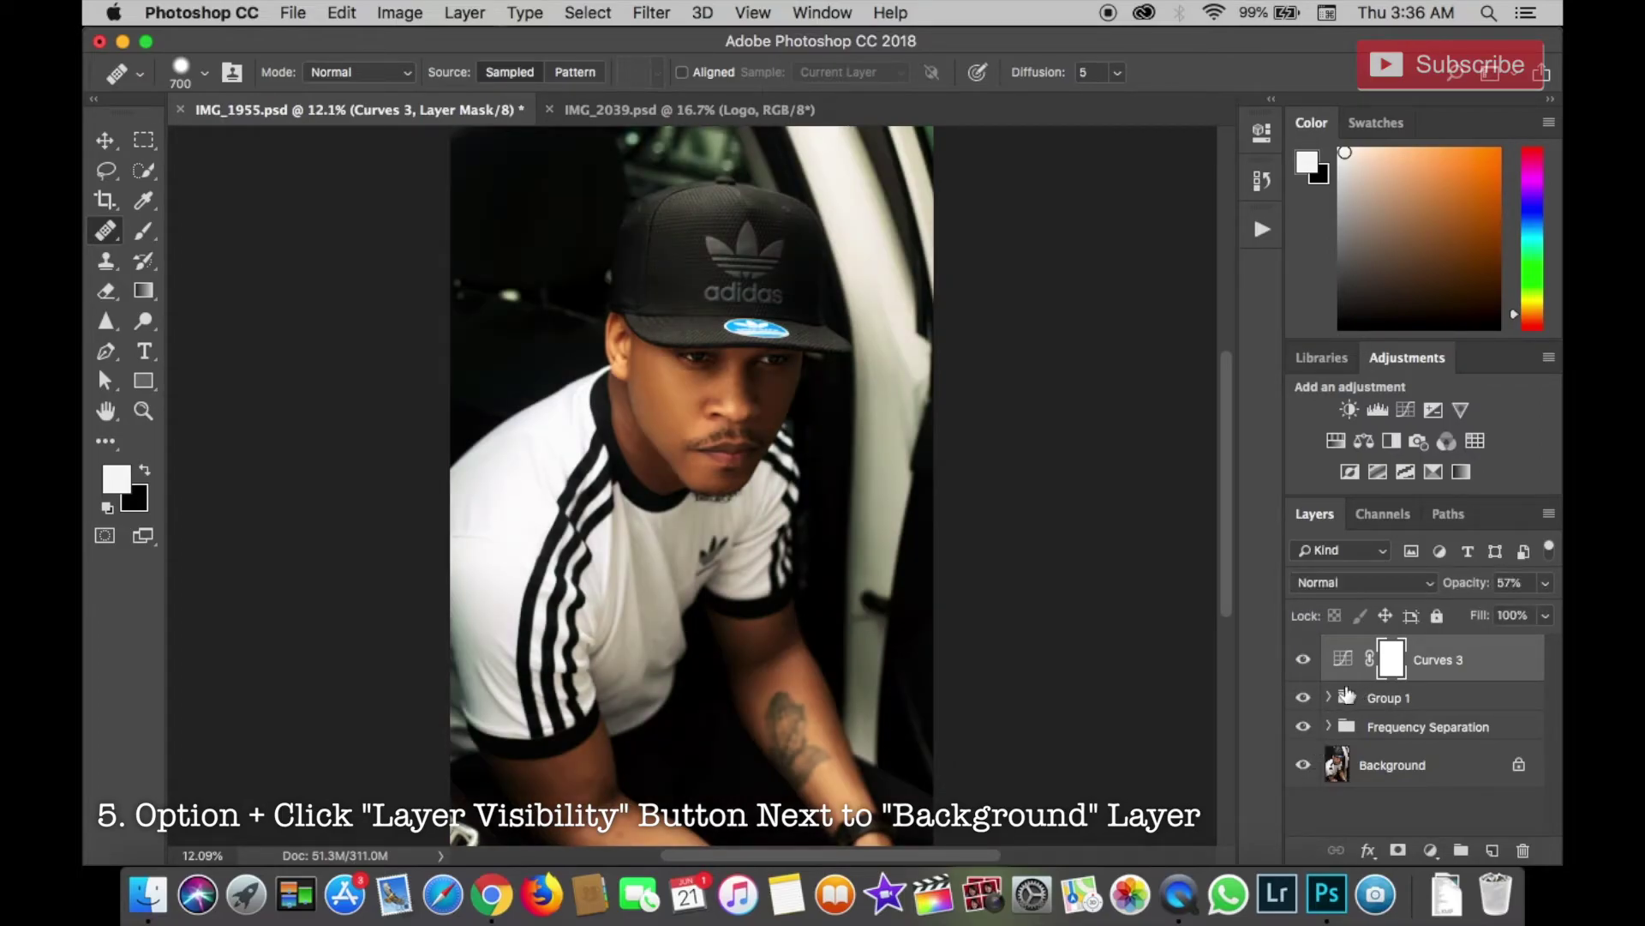